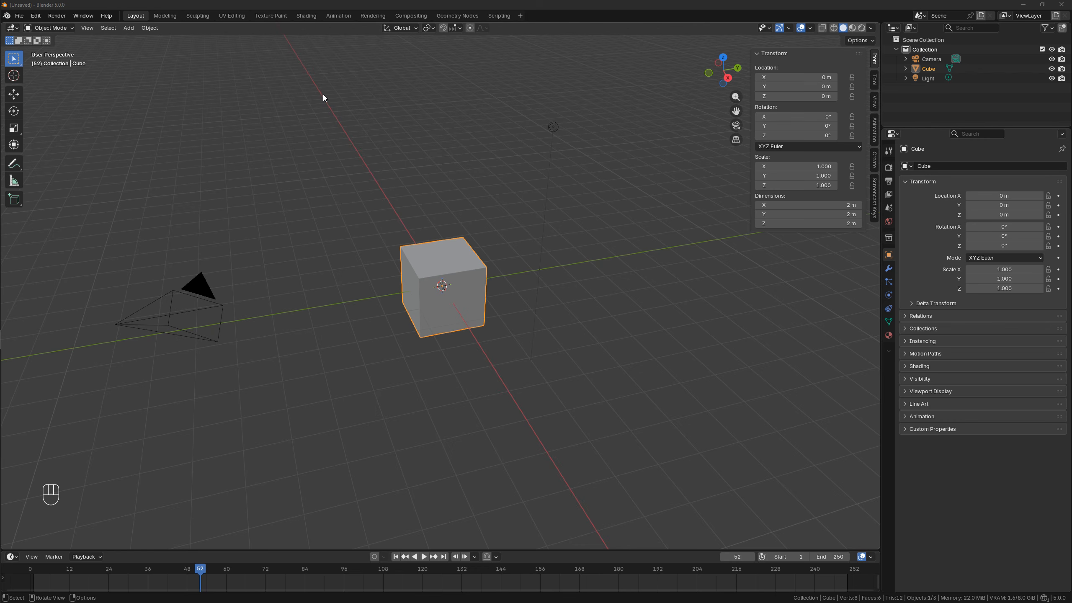
# Step: Install the VoxelVision extension from the local file voxelvision_4.0.0.zip through the preferences
pyautogui.click(37, 15)
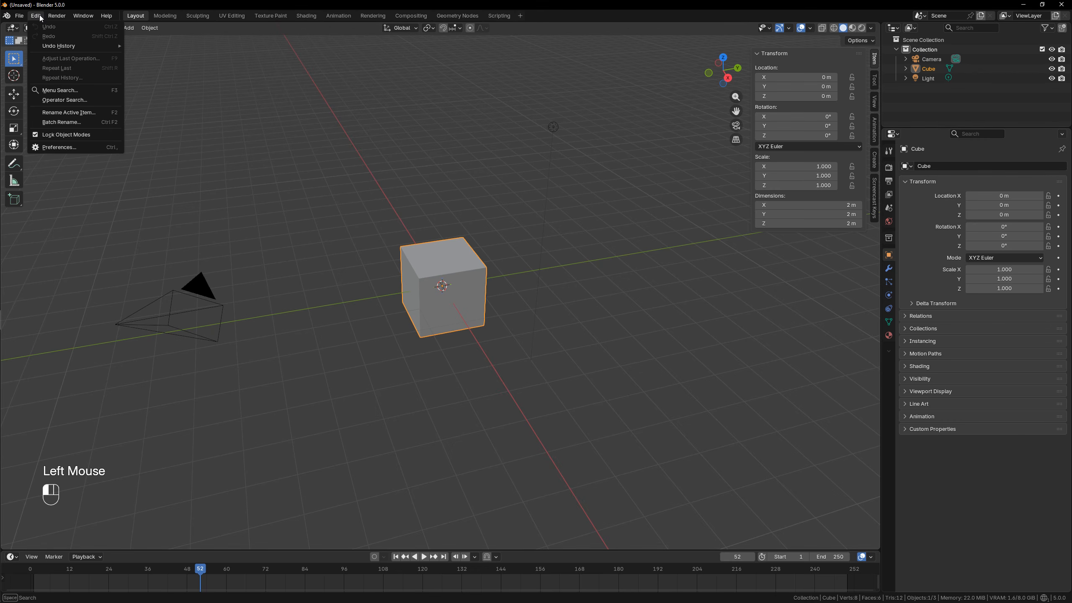
pyautogui.click(55, 147)
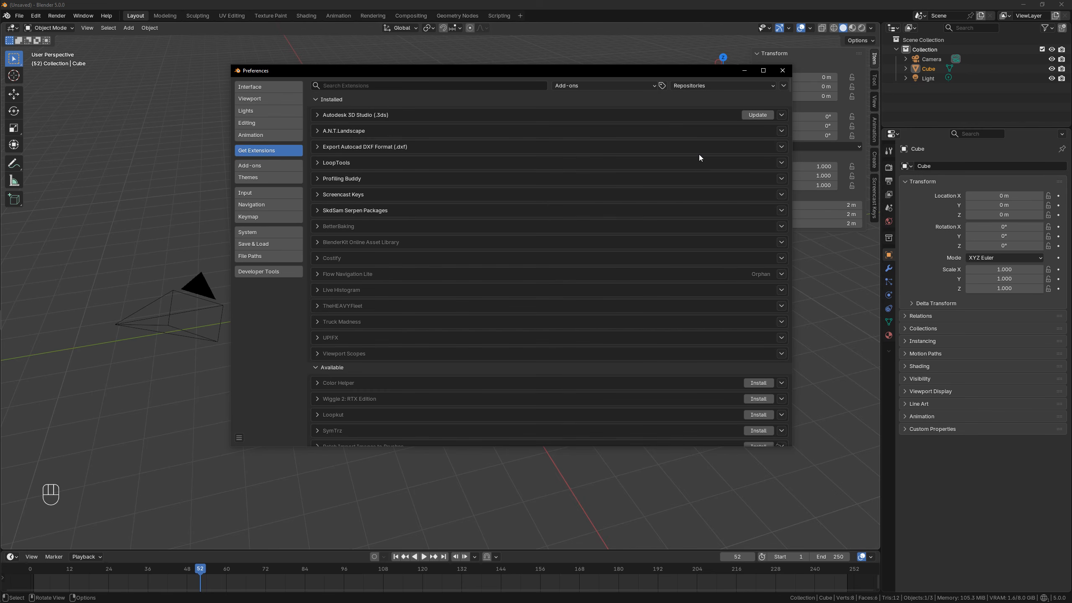
pyautogui.click(783, 87)
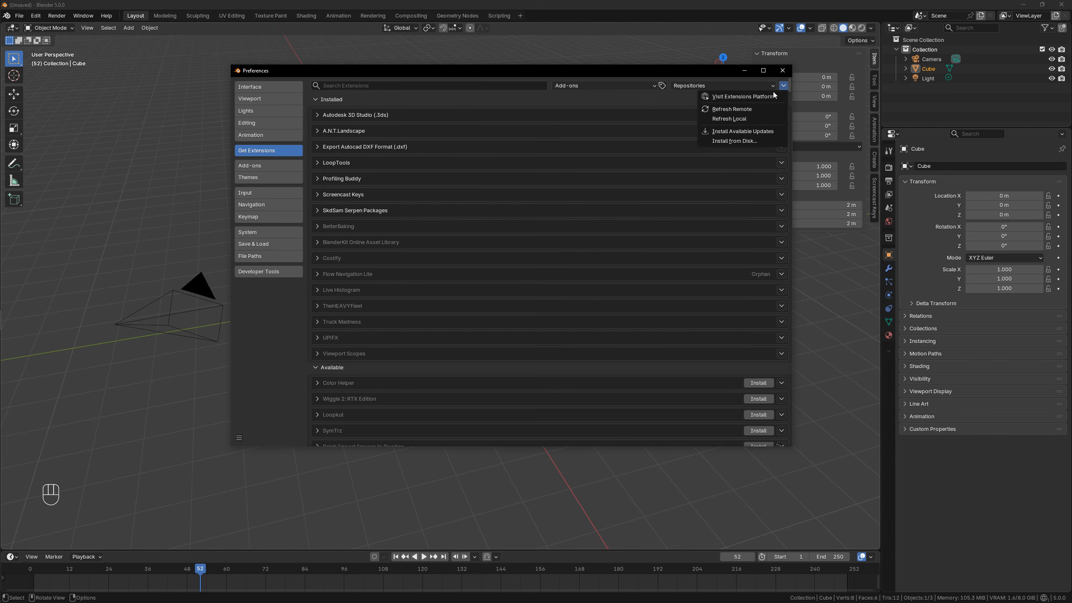
pyautogui.click(739, 141)
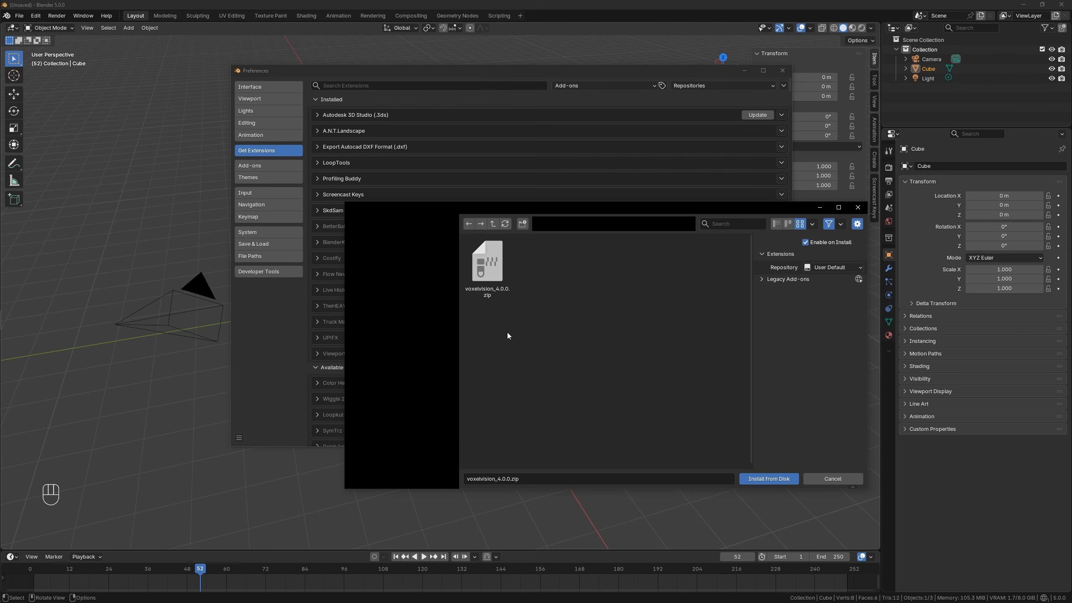
pyautogui.click(767, 482)
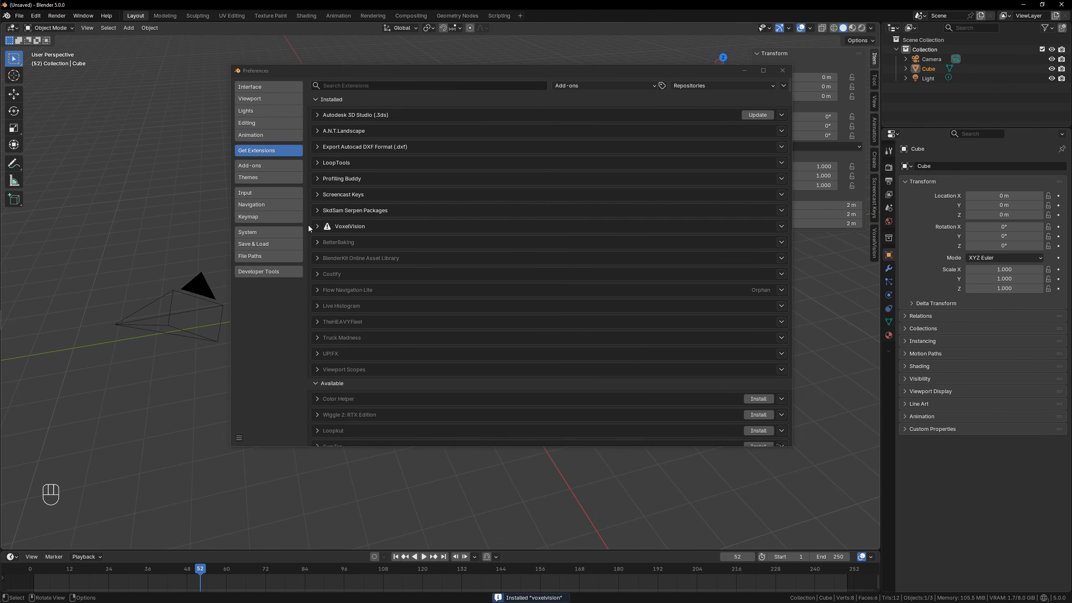
# Step: Examine the VoxelVision entry's details among the installed extensions and its options among the add-ons
pyautogui.click(318, 230)
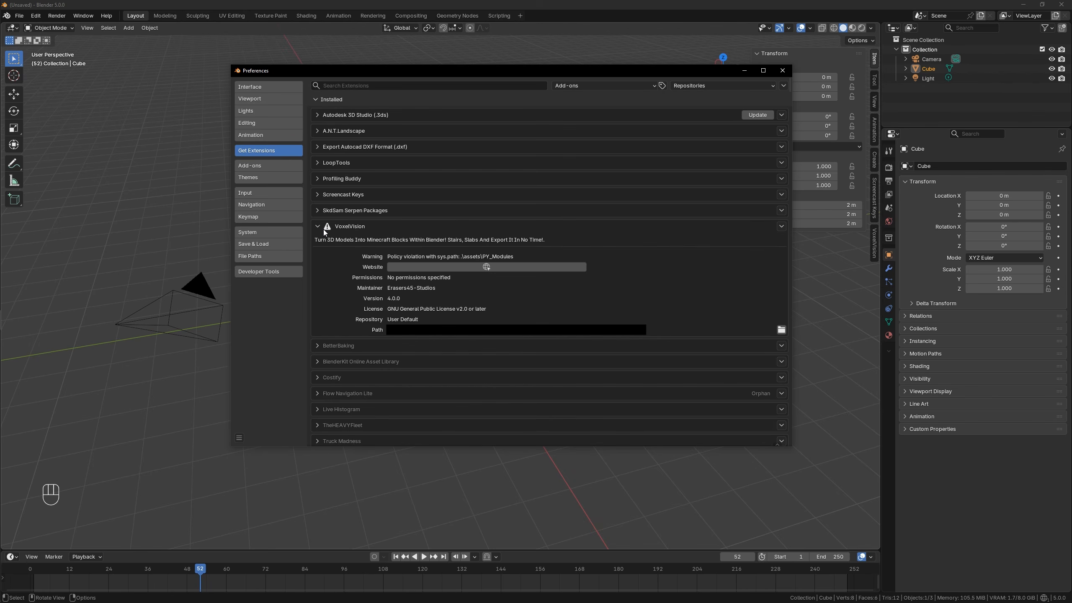
pyautogui.click(289, 165)
pyautogui.scroll(-10, 365, 237)
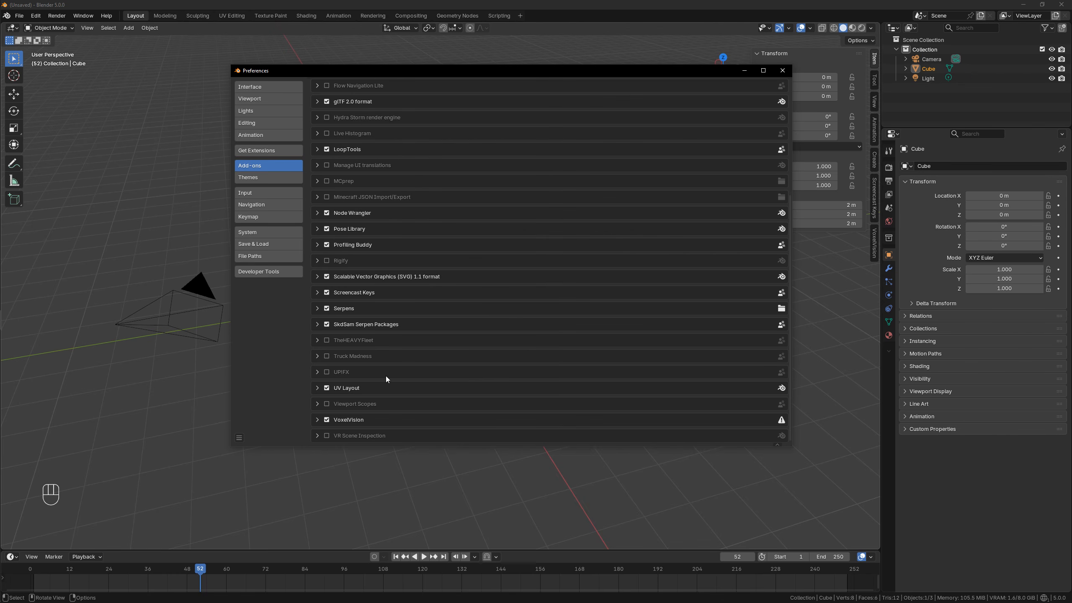
pyautogui.click(321, 419)
pyautogui.scroll(-10, 435, 287)
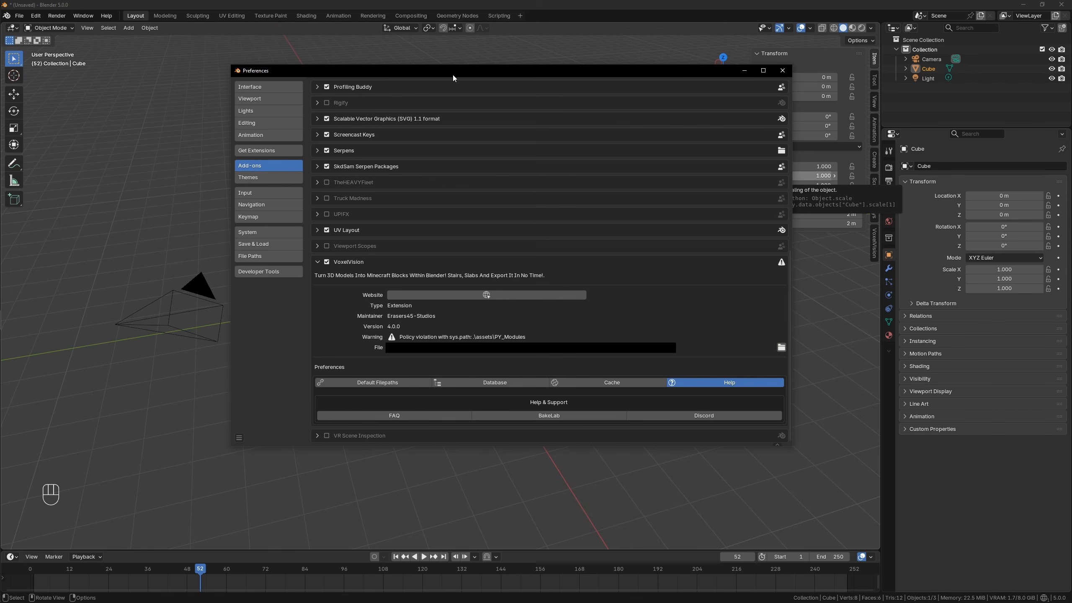
# Step: Close the preferences and show the VoxelVision controls in the 3D viewport's sidebar
pyautogui.click(783, 71)
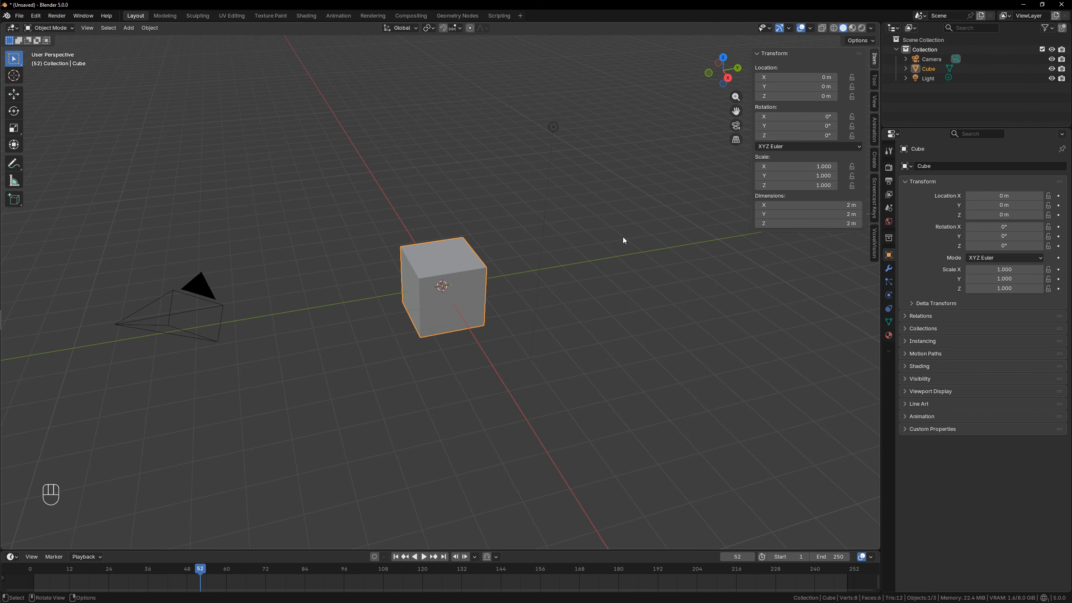
pyautogui.click(875, 255)
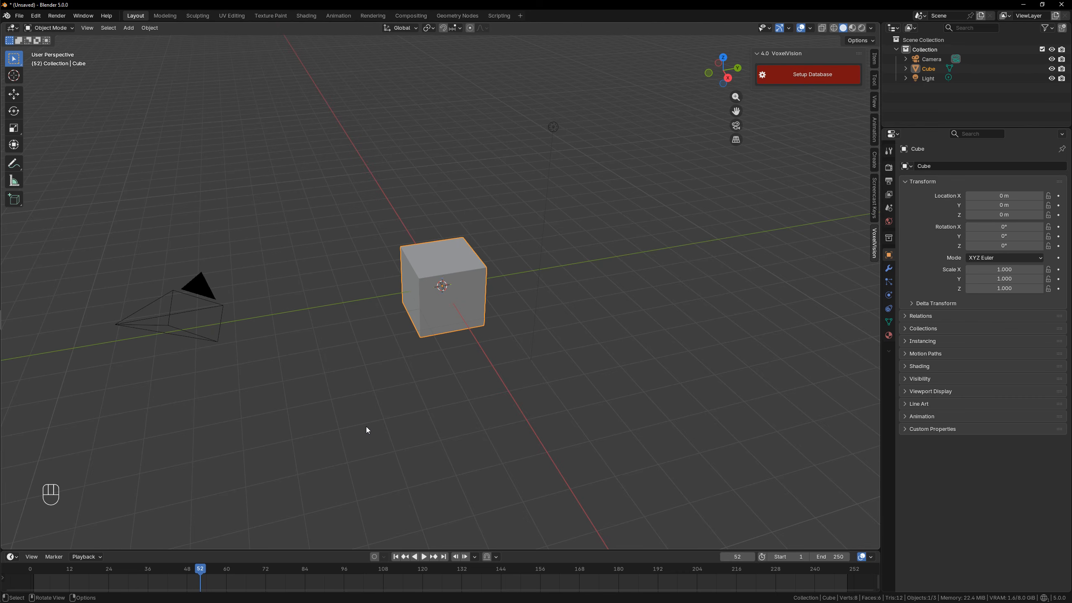
pyautogui.press('h')
pyautogui.press('f')
pyautogui.press('d')
pyautogui.press('g')
pyautogui.hotkey('alt', 'h')
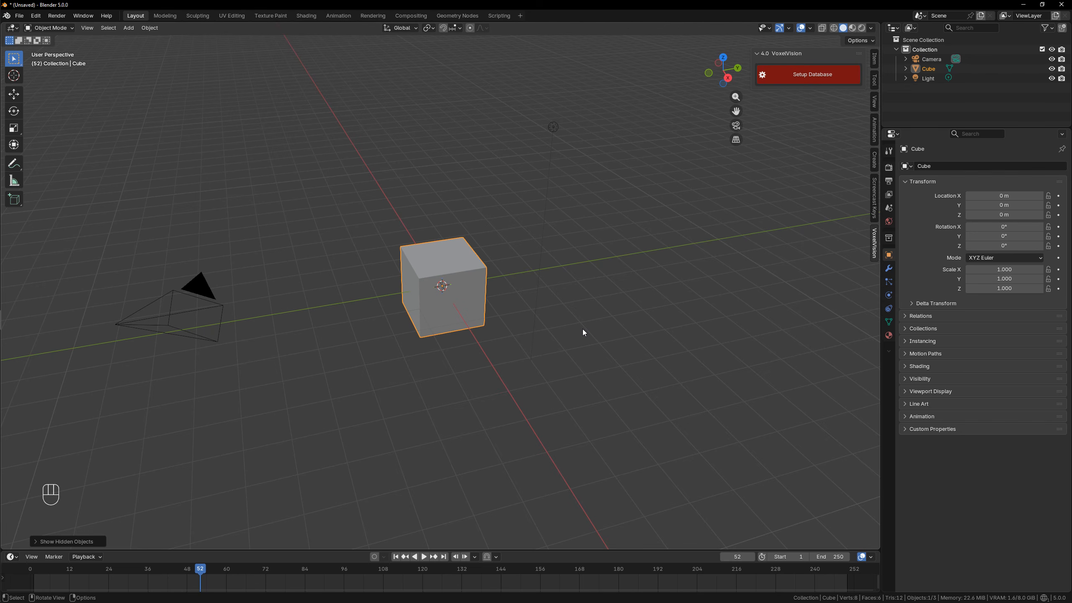
pyautogui.press('n')
pyautogui.press('n')
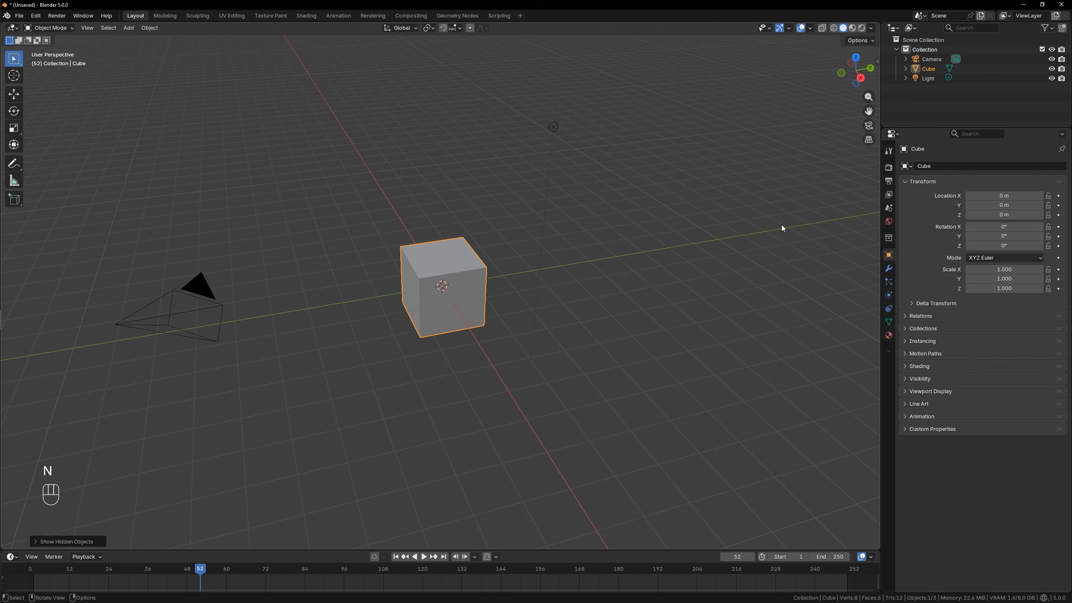
pyautogui.press('n')
pyautogui.press('n')
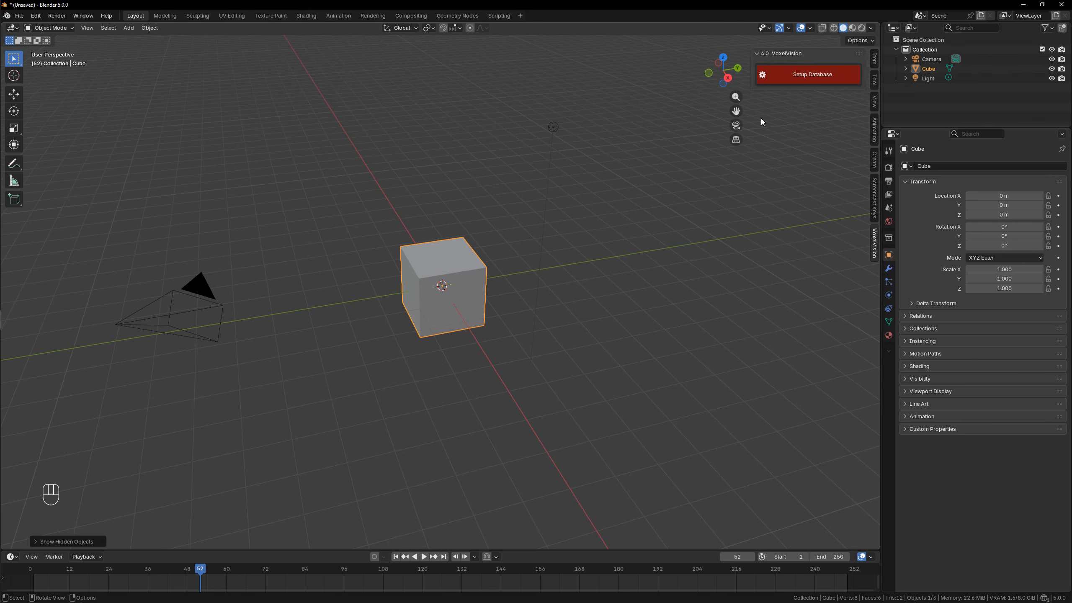
# Step: Add 1.21.5.jar from the 1.21.5 folder of the Minecraft versions directory to VoxelVision's database
pyautogui.click(798, 77)
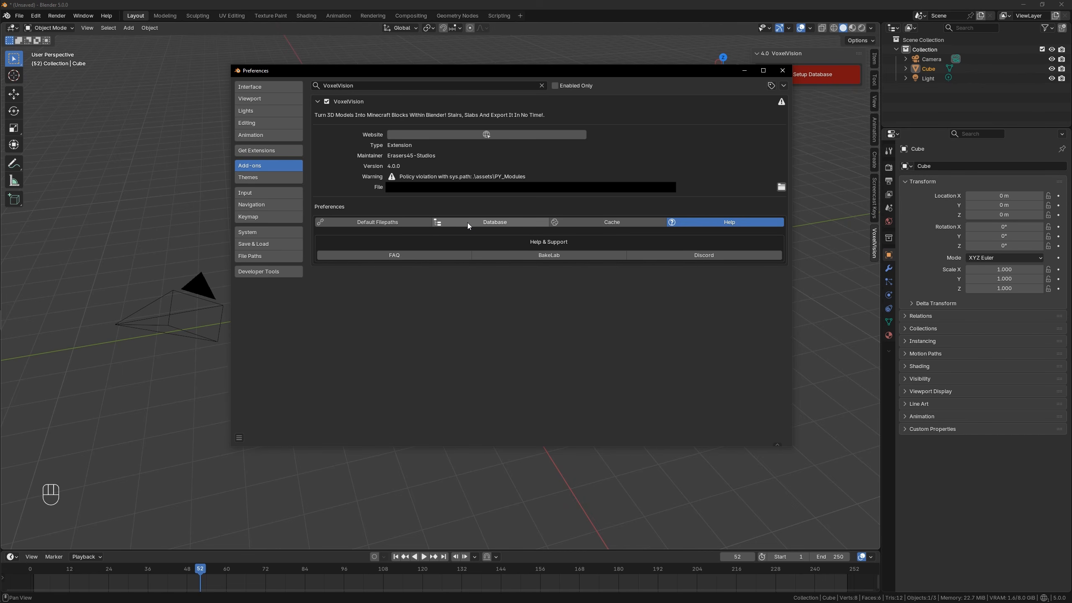
pyautogui.click(488, 223)
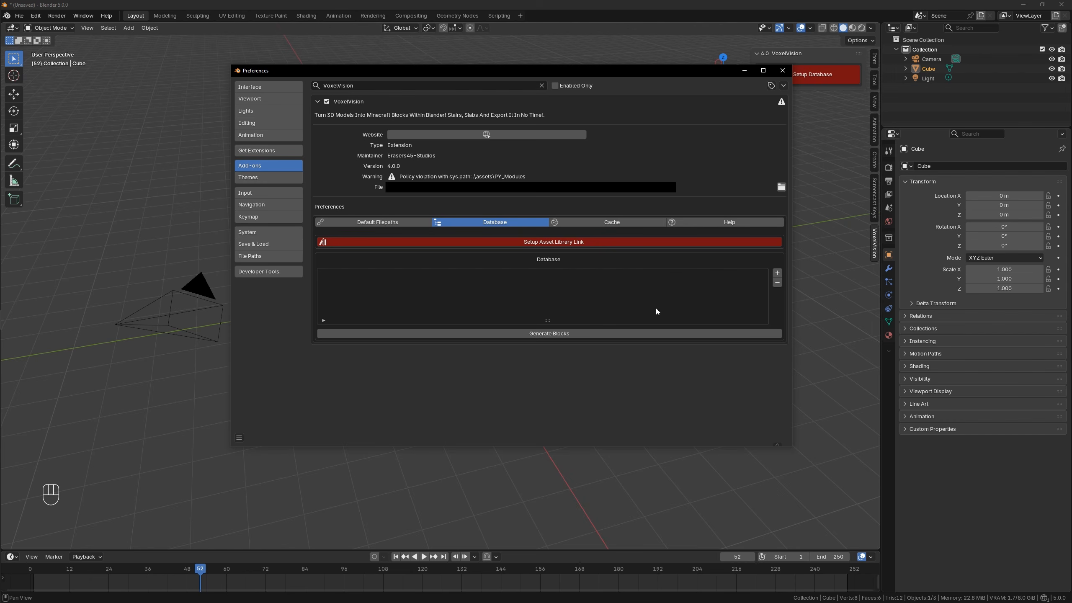
pyautogui.click(777, 273)
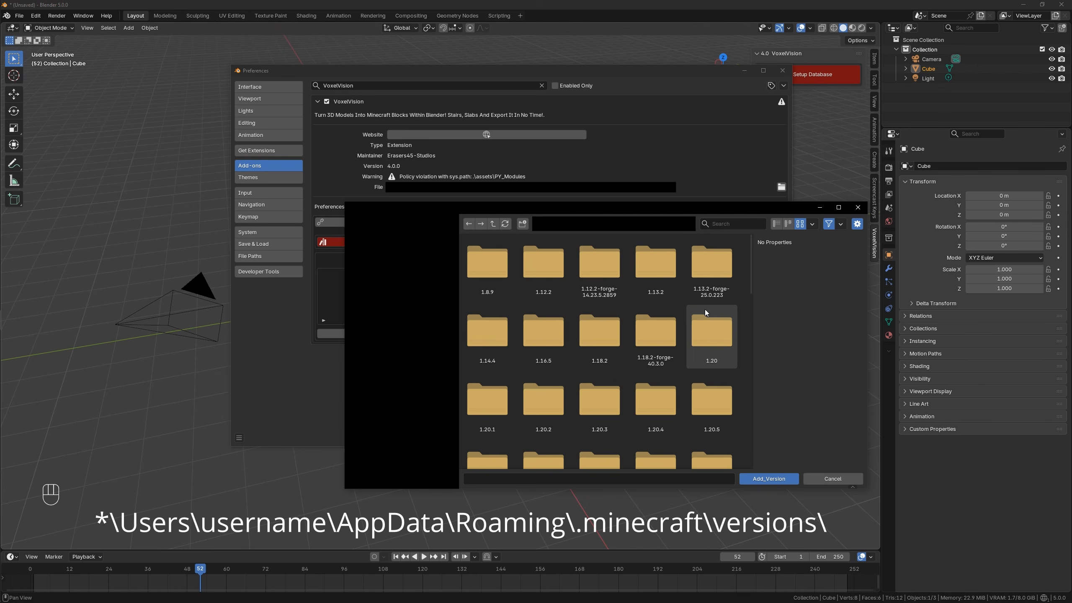
pyautogui.scroll(-5, 604, 369)
pyautogui.scroll(-3, 608, 360)
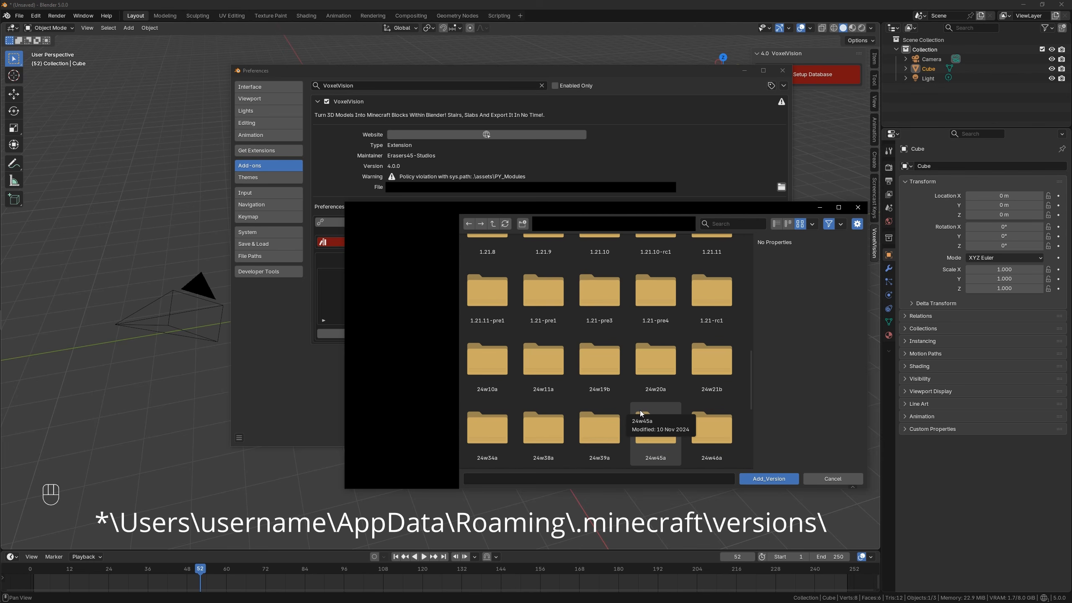
pyautogui.scroll(5, 641, 413)
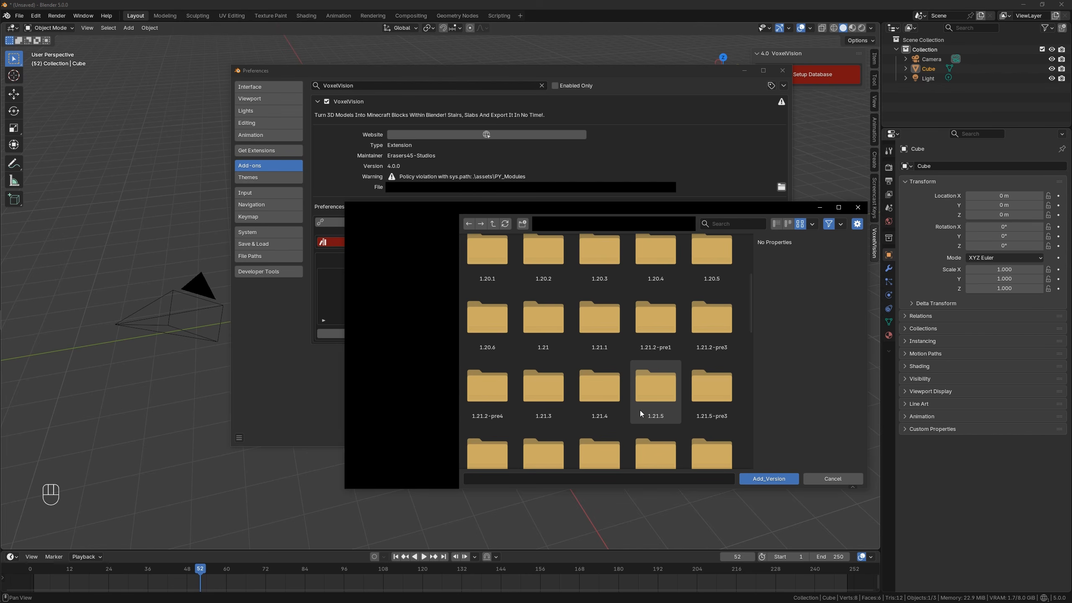
pyautogui.scroll(5, 641, 409)
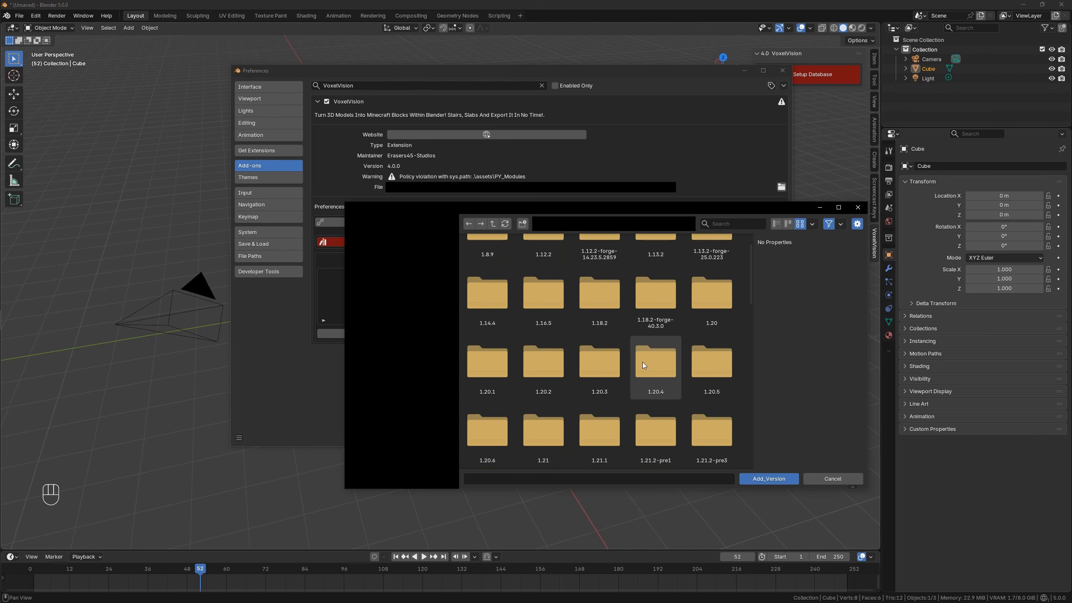
pyautogui.scroll(2, 609, 357)
pyautogui.scroll(-5, 565, 370)
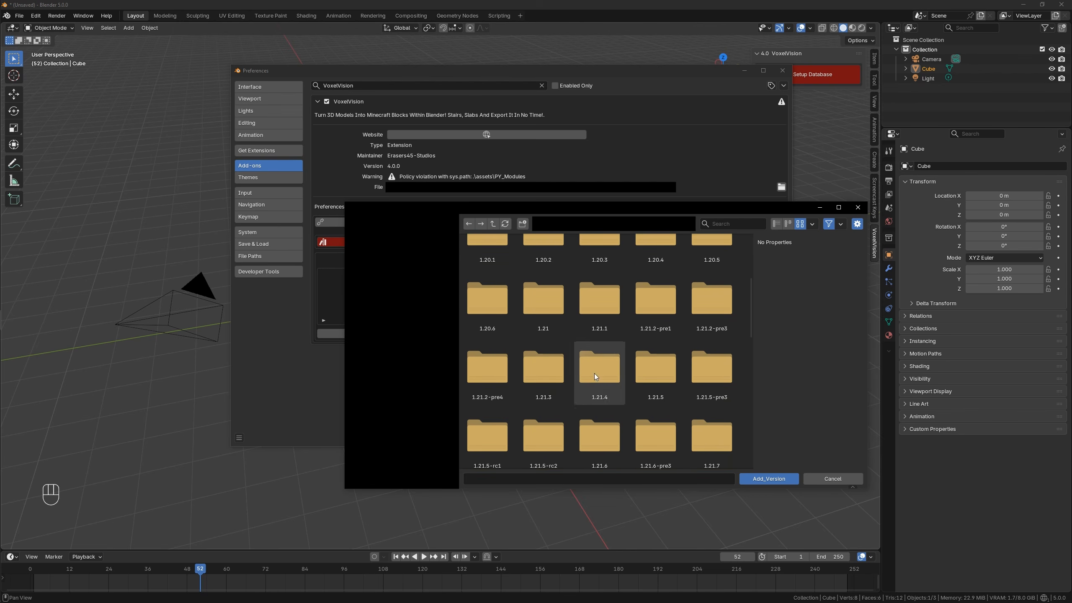
pyautogui.scroll(-1, 682, 398)
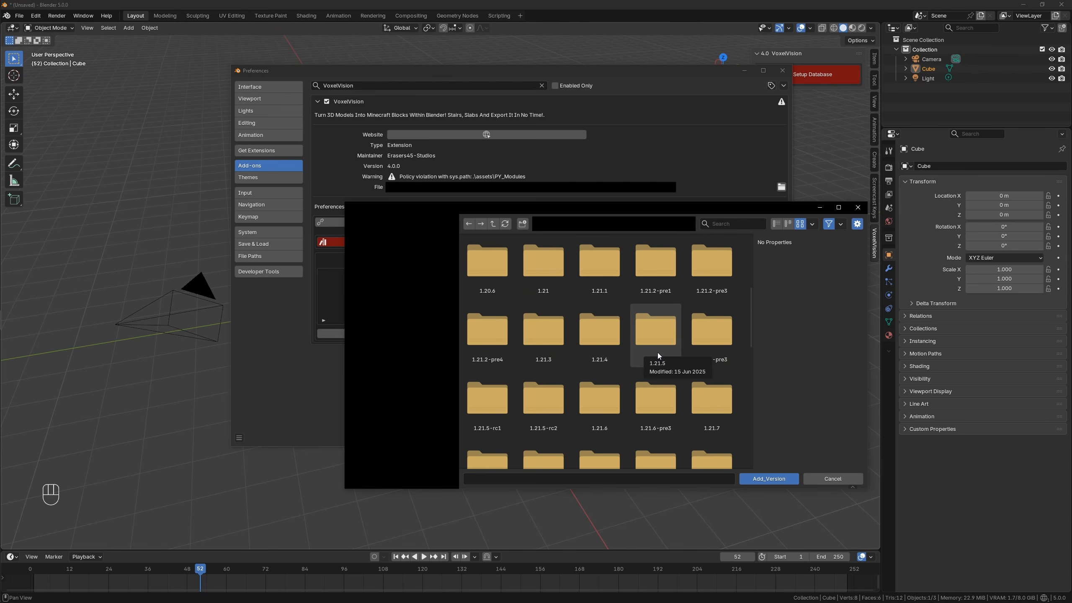
pyautogui.doubleClick(650, 338)
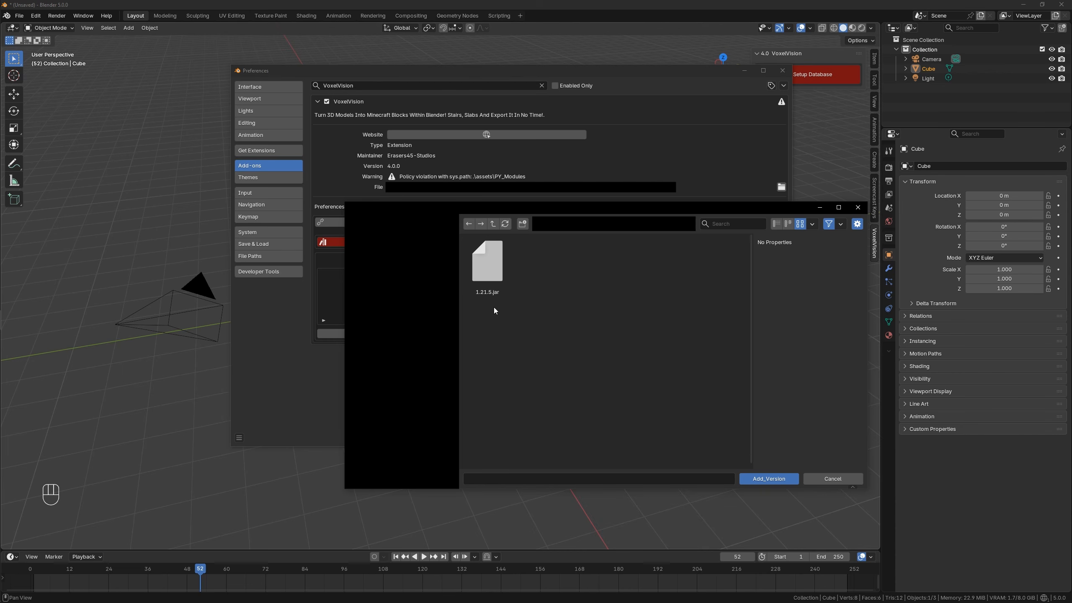
pyautogui.click(496, 275)
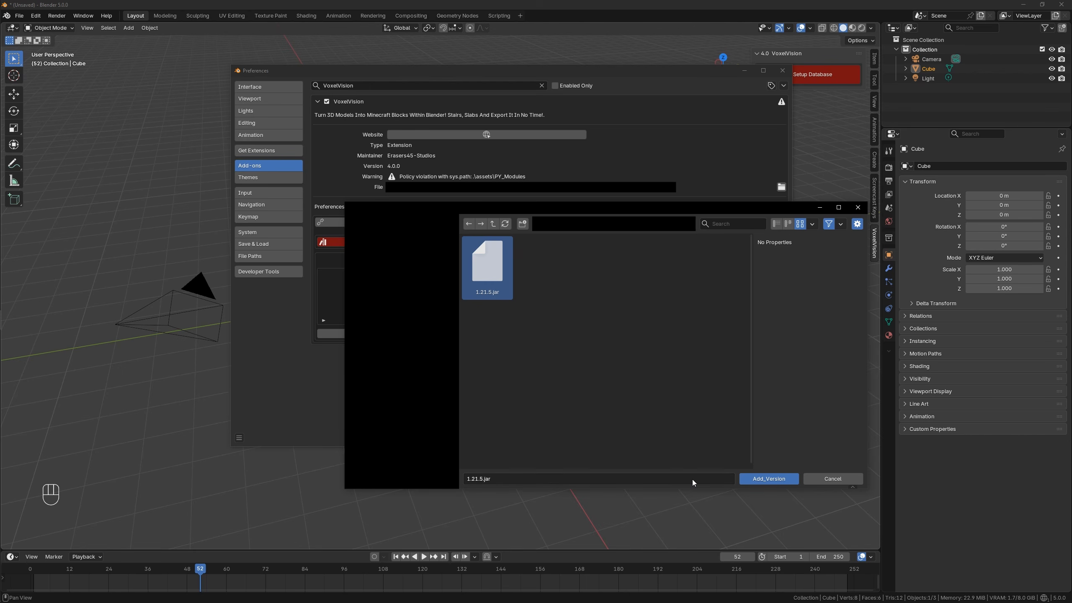
pyautogui.click(768, 479)
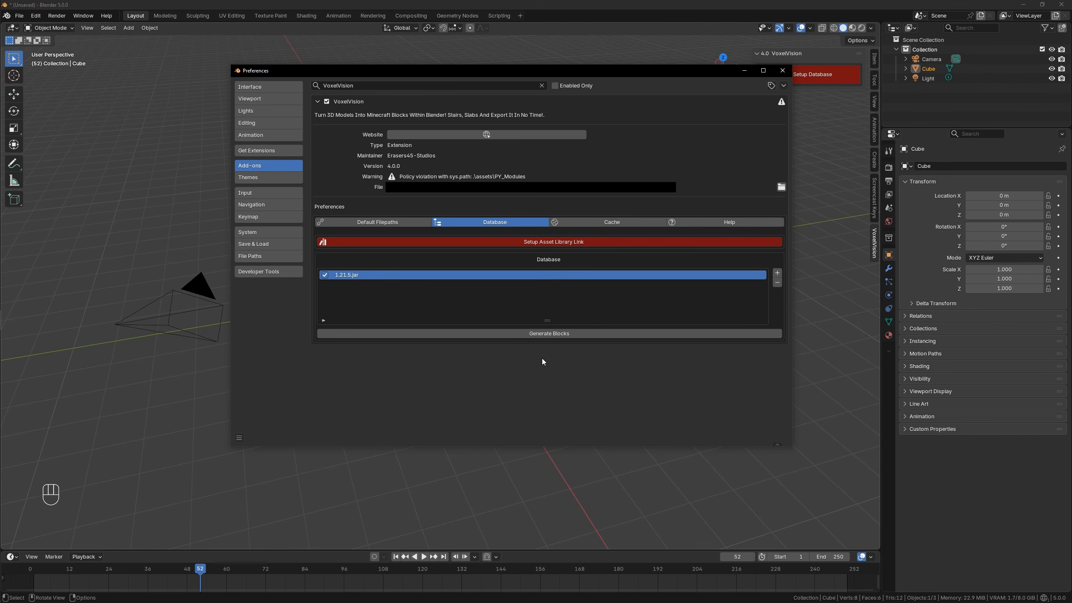
# Step: Show the system console, generate VoxelVision's blocks from the 1.21.5.jar entry and close the preferences
pyautogui.click(83, 16)
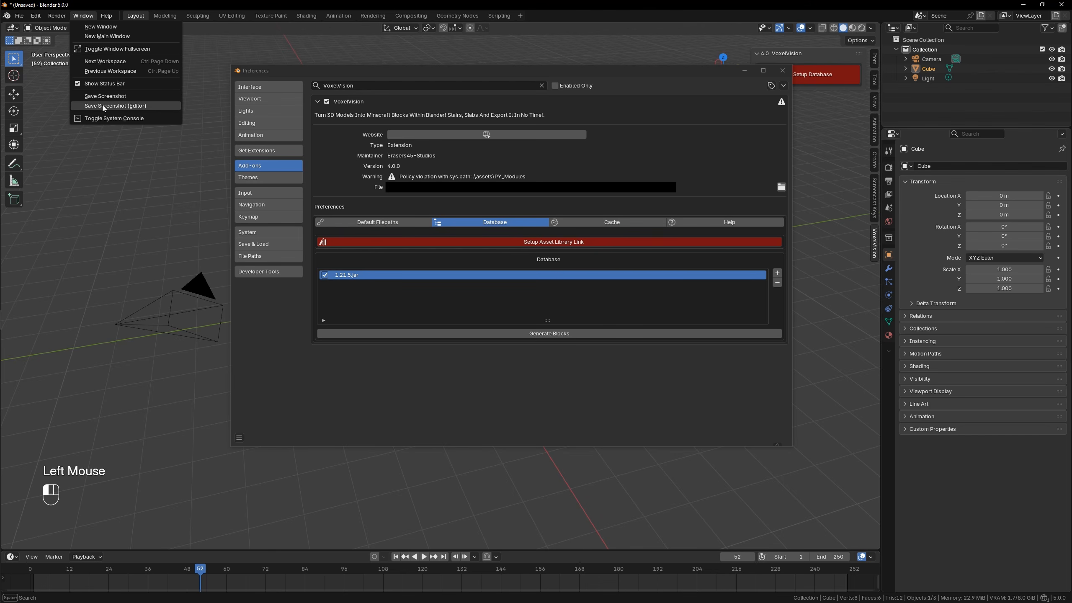
pyautogui.click(98, 122)
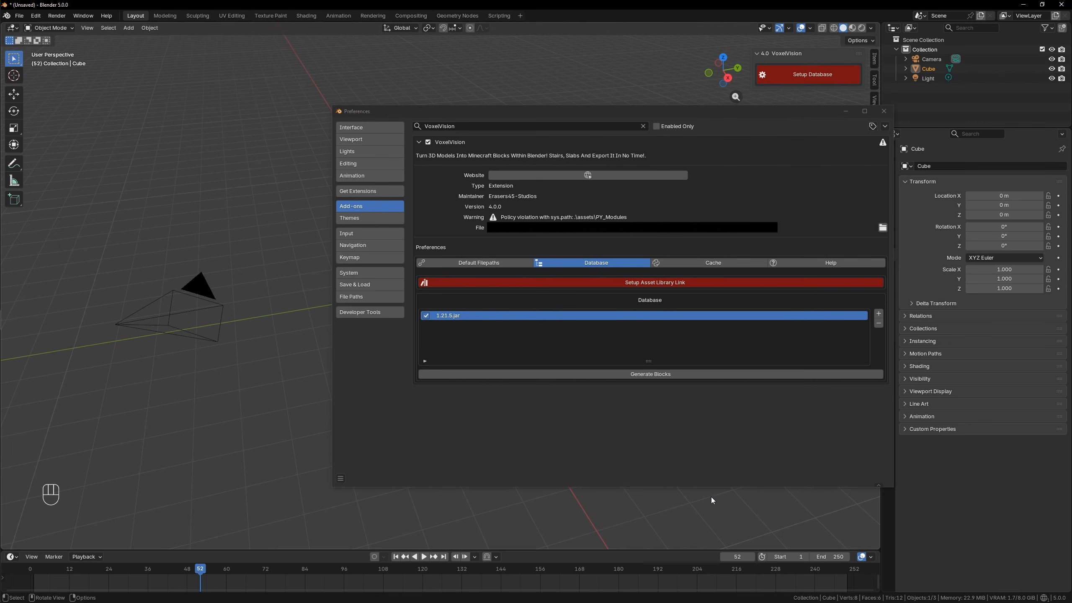
pyautogui.click(656, 434)
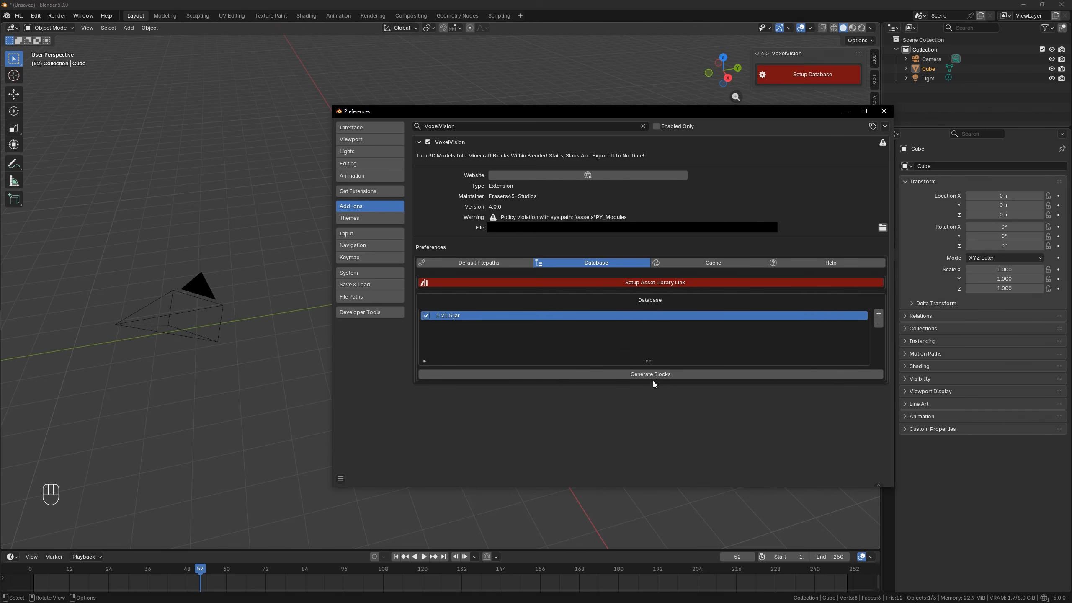
pyautogui.click(581, 377)
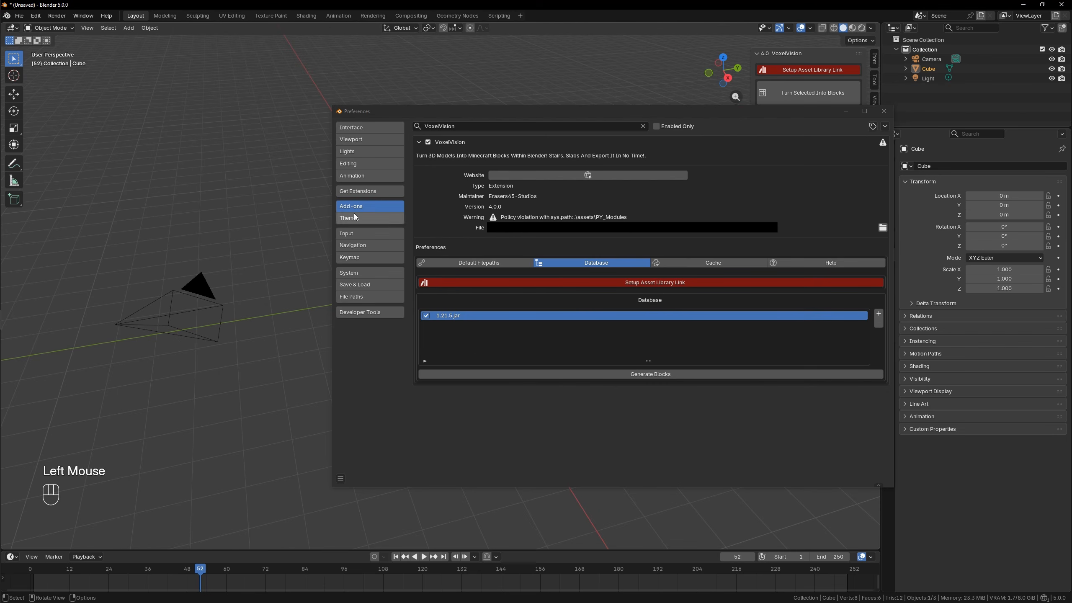
pyautogui.click(520, 214)
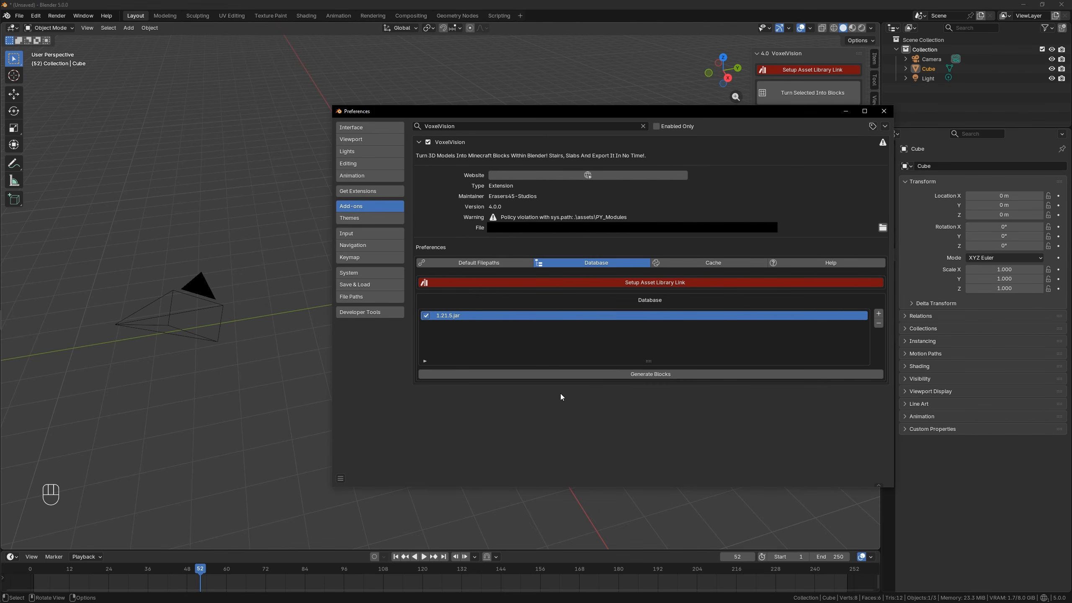
pyautogui.click(885, 112)
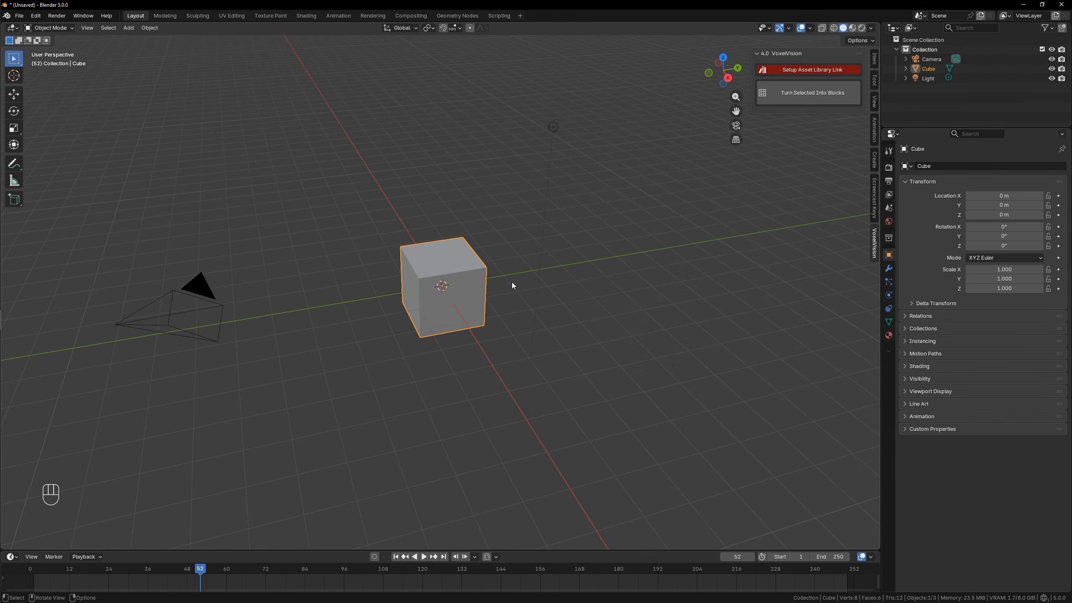
# Step: Replace the default cube with a Monkey mesh at the world origin
pyautogui.moveTo(513, 286)
pyautogui.mouseDown(button='middle')
pyautogui.moveTo(540, 278)
pyautogui.moveTo(523, 291)
pyautogui.mouseUp(button='middle')
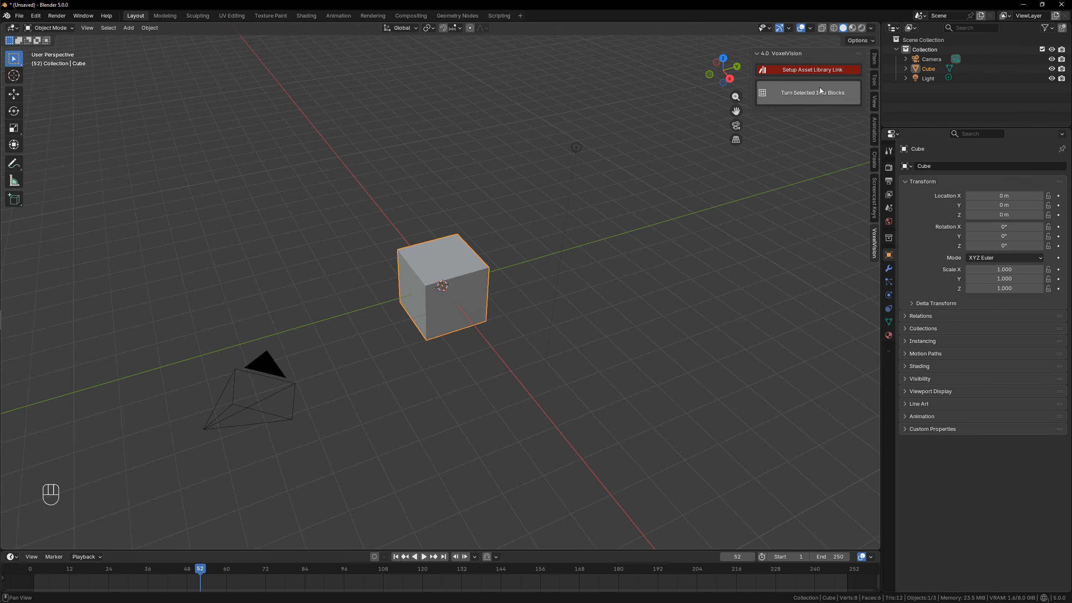
pyautogui.scroll(-1, 506, 282)
pyautogui.moveTo(506, 283); pyautogui.dragTo(491, 281, button='middle')
pyautogui.scroll(2, 504, 282)
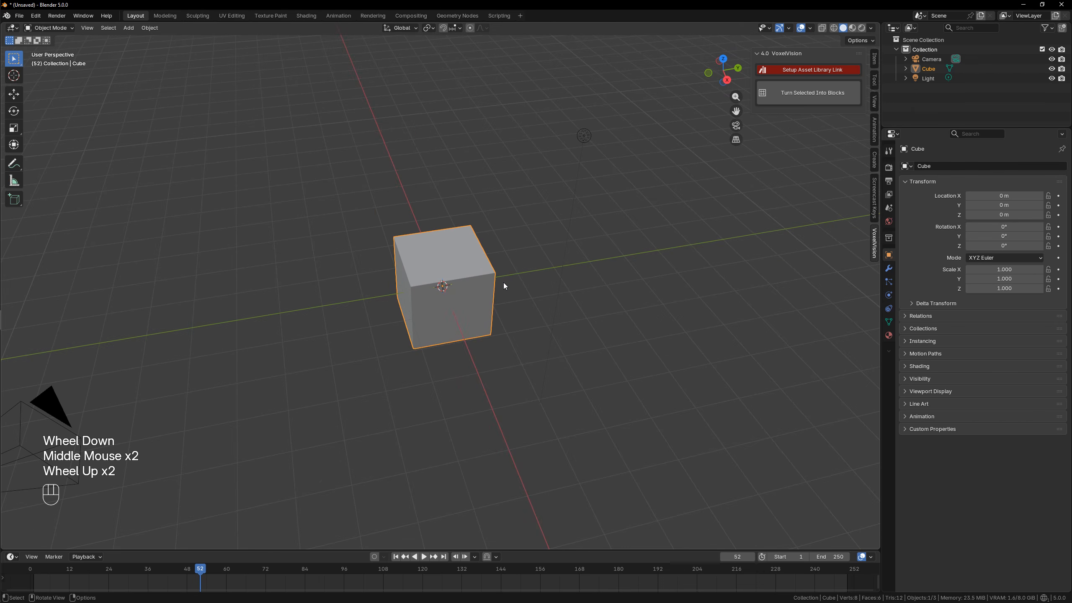
pyautogui.press('Delete')
pyautogui.hotkey('shift', 'a')
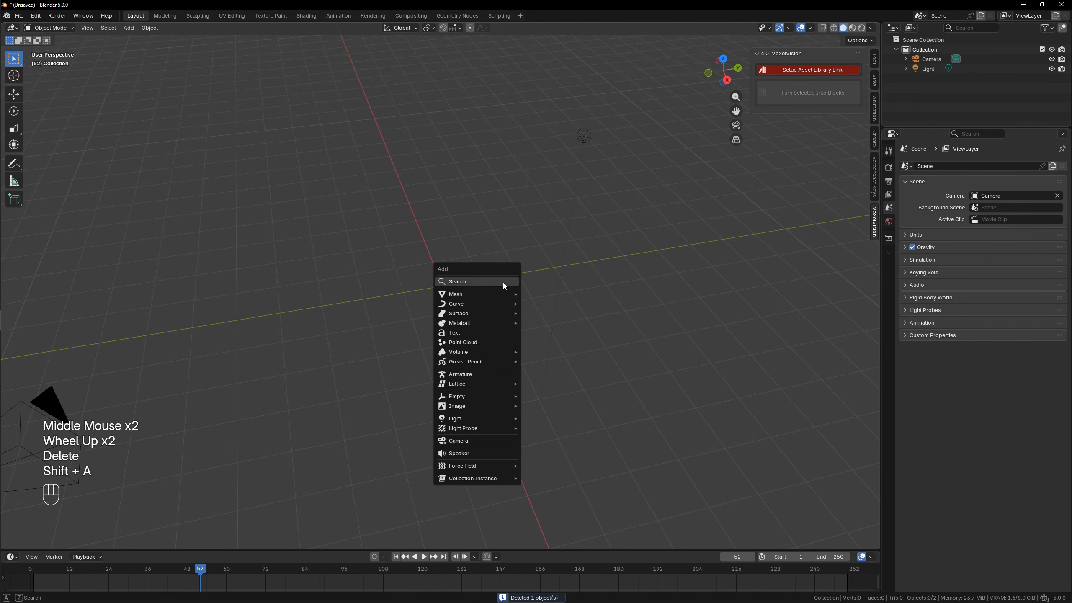
pyautogui.moveTo(473, 295)
pyautogui.click(547, 385)
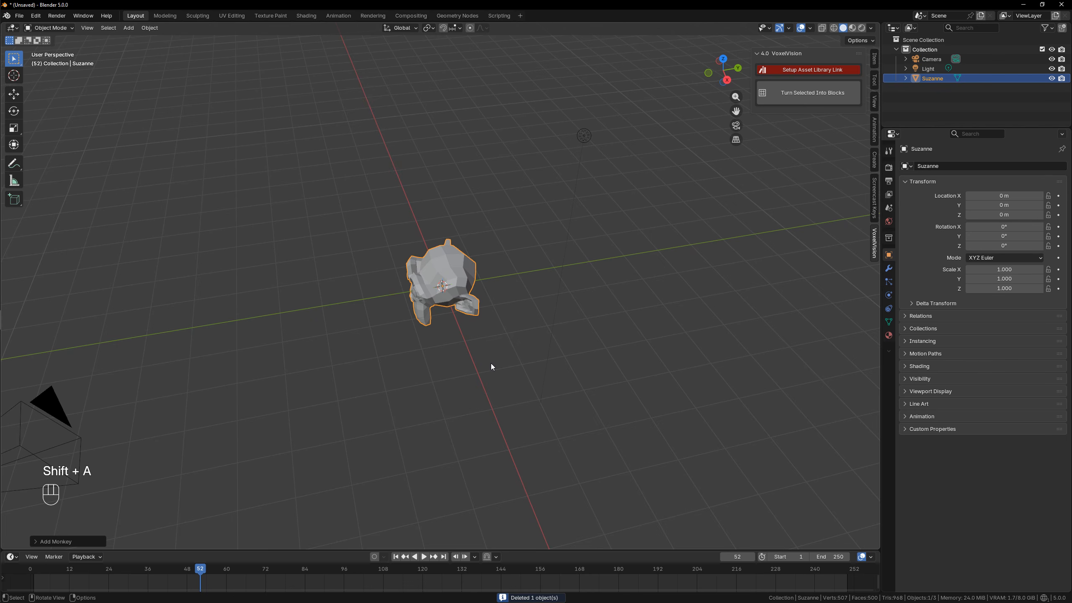
# Step: Scale the monkey up uniformly to overall dimensions of about 34.1 × 21.2 × 24.6 m
pyautogui.press('s')
pyautogui.click(608, 391)
pyautogui.scroll(-2, 608, 394)
pyautogui.moveTo(608, 394); pyautogui.dragTo(550, 357, button='middle')
pyautogui.scroll(1, 550, 357)
pyautogui.press('s')
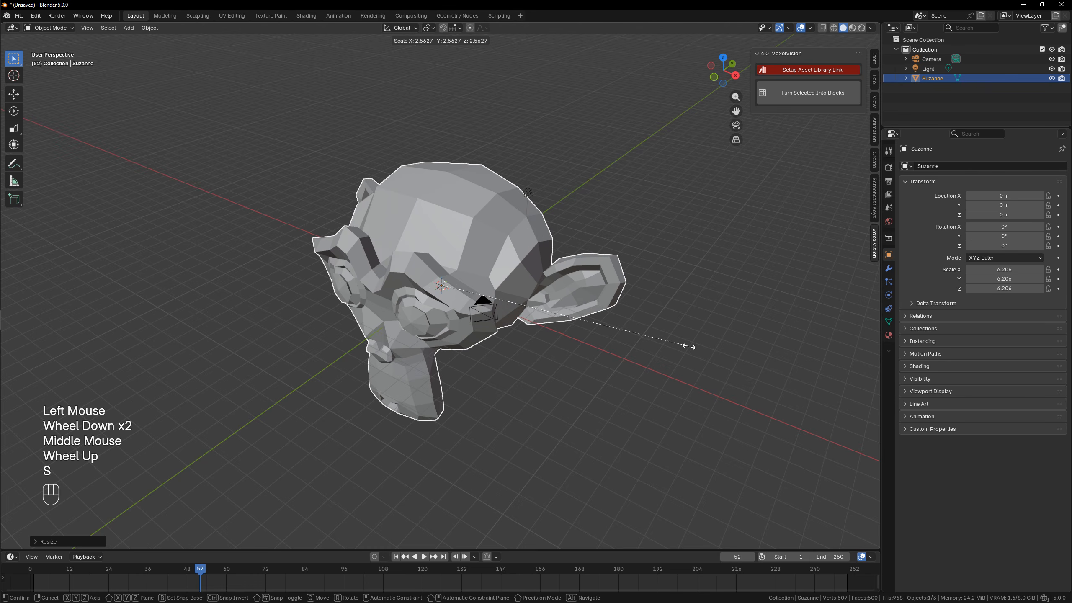
pyautogui.click(688, 342)
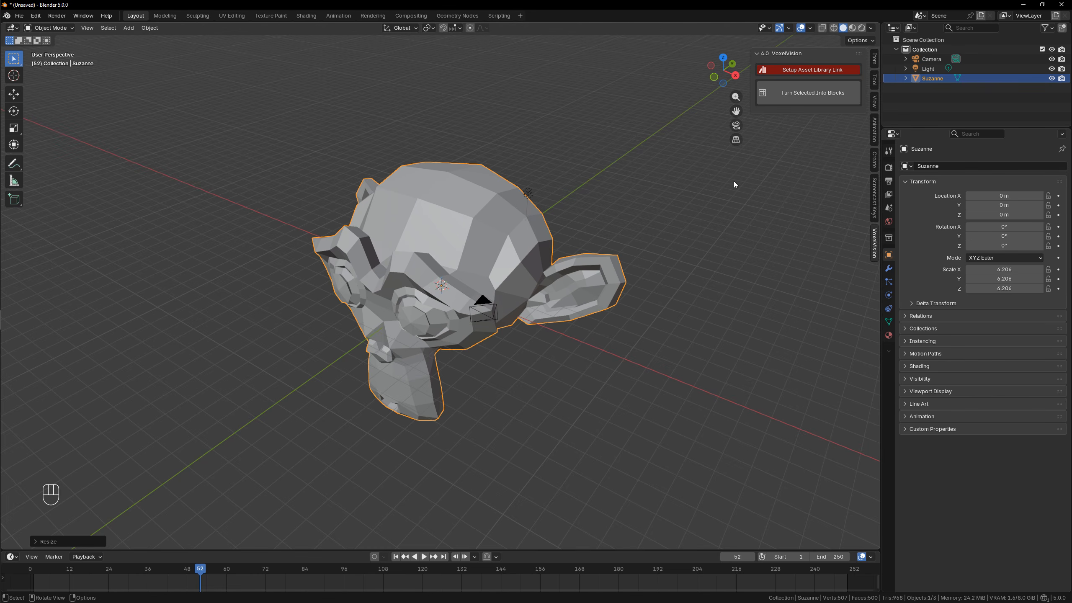
pyautogui.click(874, 59)
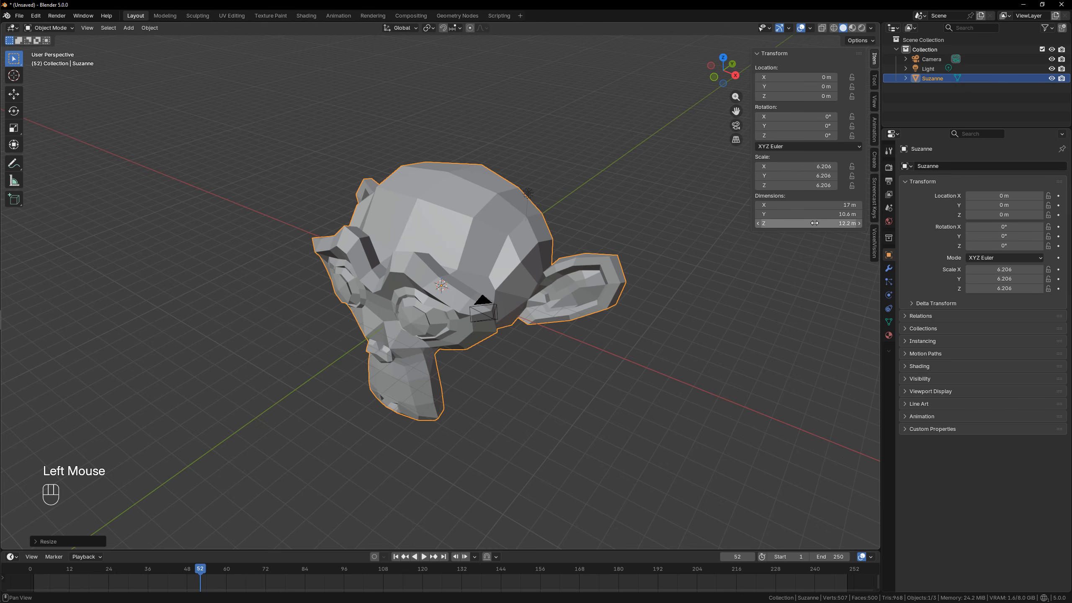
pyautogui.press('s')
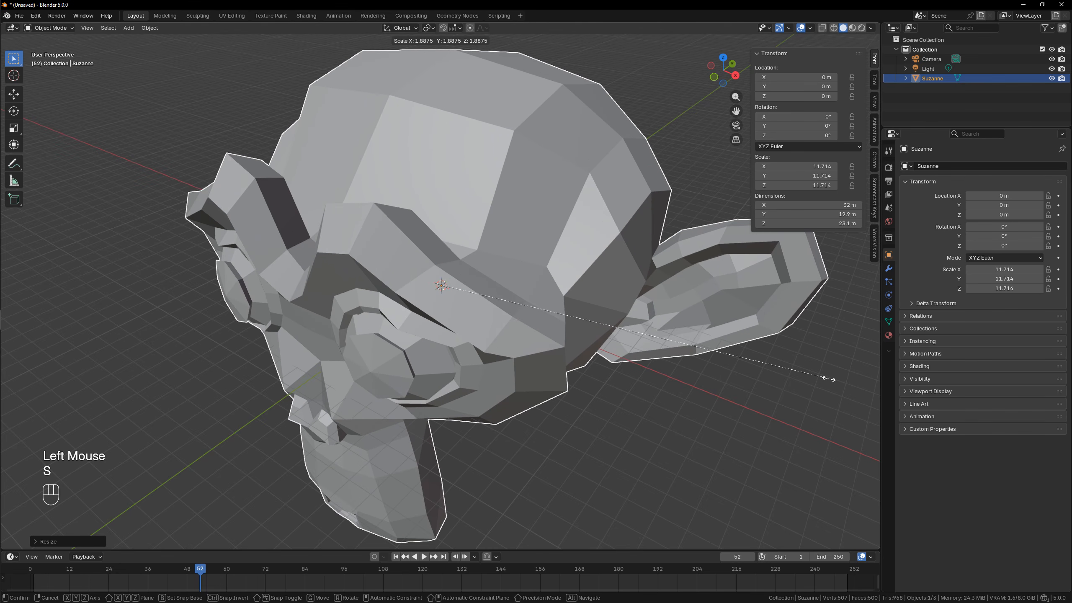
pyautogui.click(857, 383)
# Step: Apply all transforms to the enlarged monkey
pyautogui.hotkey('ctrl', 'a')
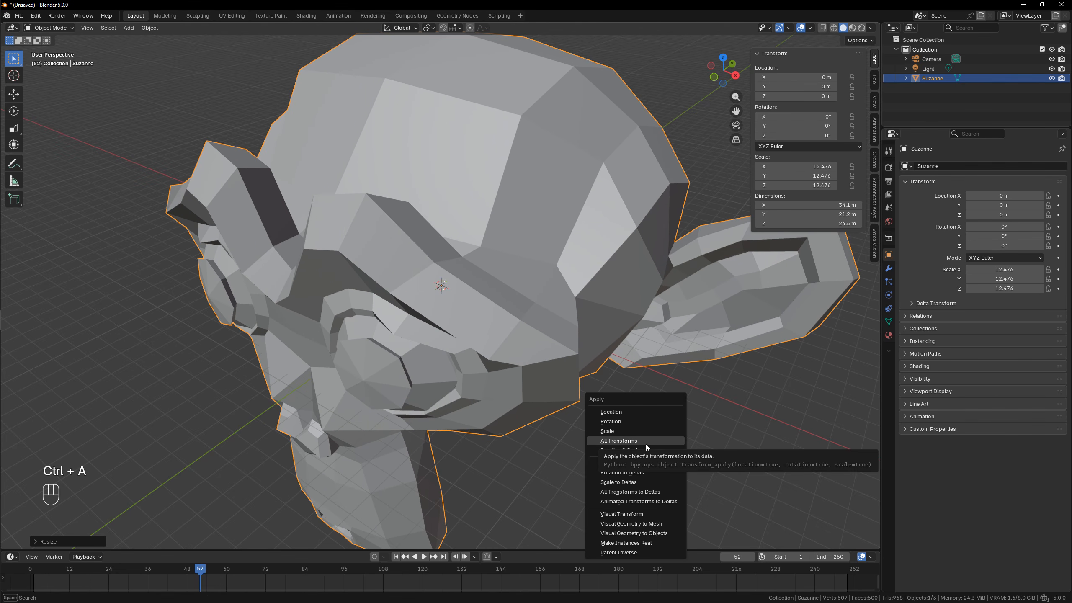
pyautogui.hotkey('ctrl', 'a')
pyautogui.click(585, 447)
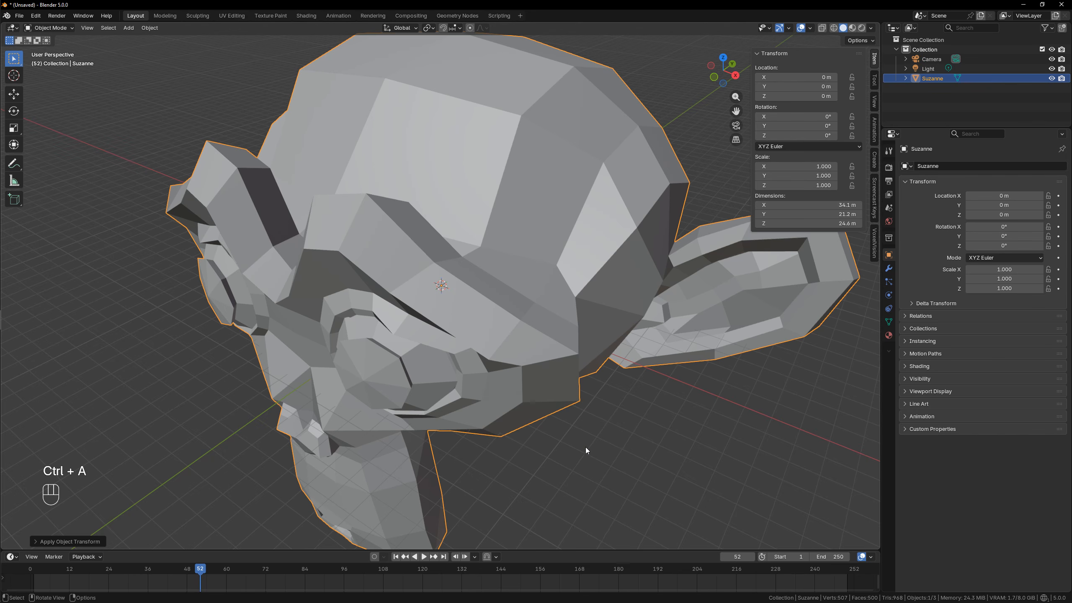
# Step: Turn the enlarged monkey into blocks with VoxelVision
pyautogui.click(874, 243)
pyautogui.scroll(-1, 591, 259)
pyautogui.scroll(-1, 589, 256)
pyautogui.moveTo(589, 256); pyautogui.dragTo(583, 237, button='middle')
pyautogui.click(808, 92)
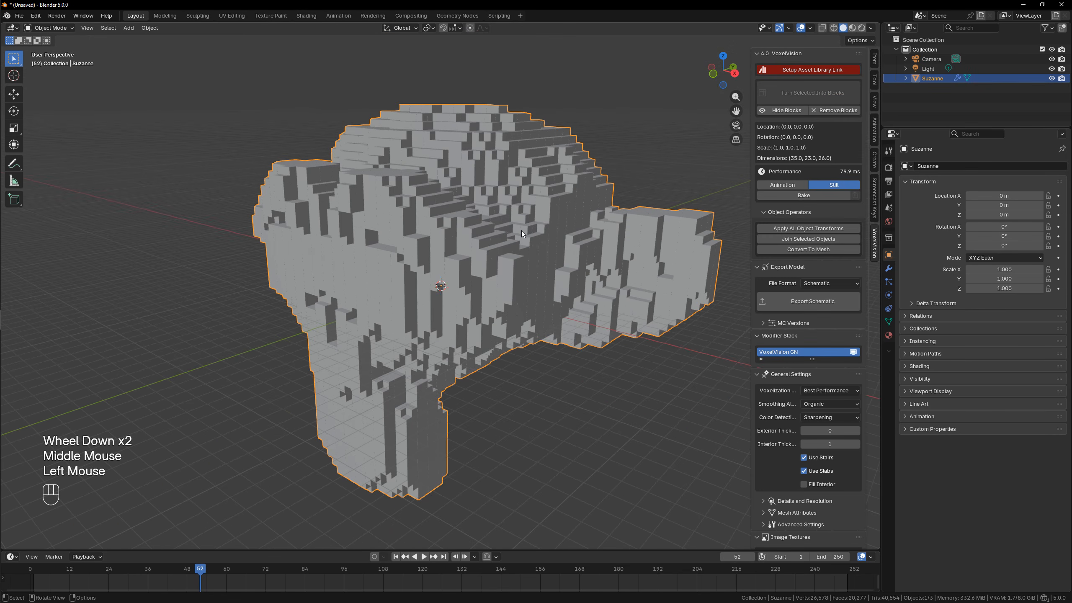
# Step: Switch the viewport to Material Preview shading and examine the block monkey from several sides and its VoxelVision settings
pyautogui.press('z')
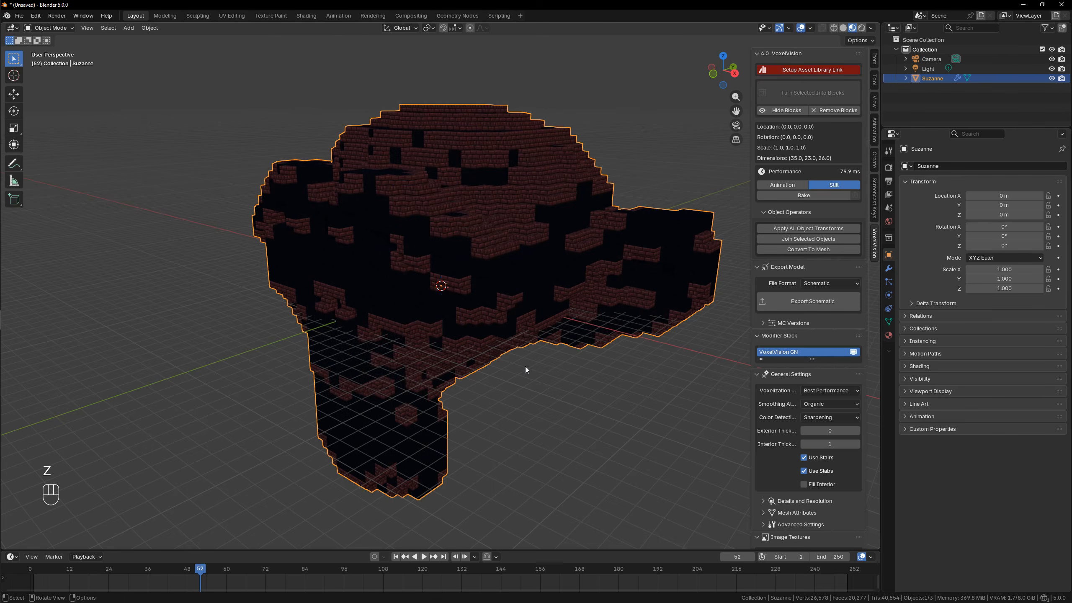
pyautogui.scroll(-1, 482, 354)
pyautogui.moveTo(483, 354); pyautogui.dragTo(575, 340, button='middle')
pyautogui.scroll(4, 574, 340)
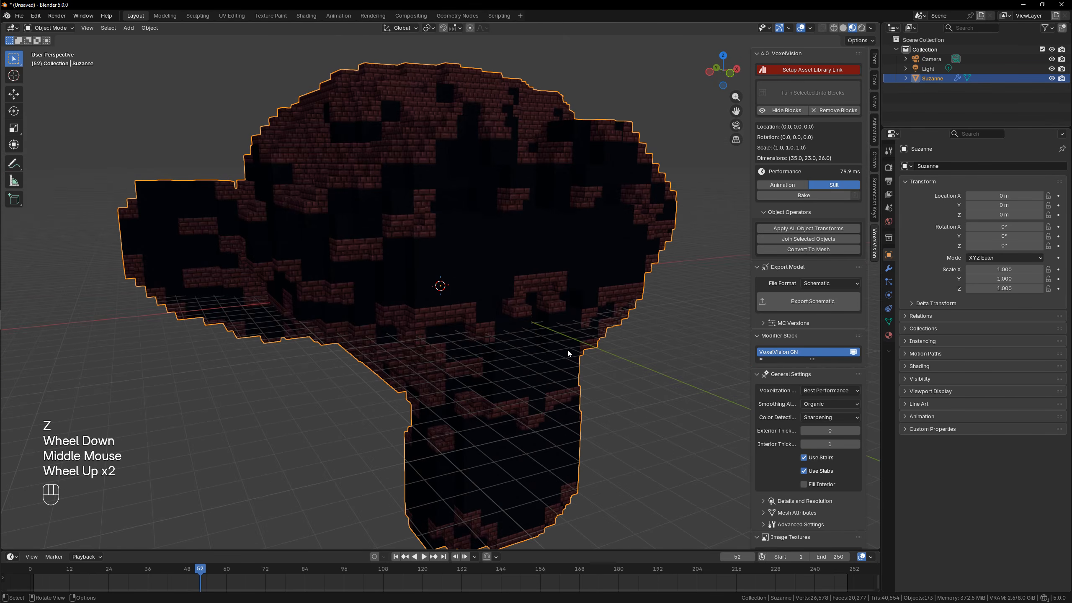
pyautogui.keyDown('shift'); pyautogui.moveTo(499, 294); pyautogui.dragTo(438, 243, button='middle'); pyautogui.keyUp('shift')
pyautogui.scroll(-3, 458, 274)
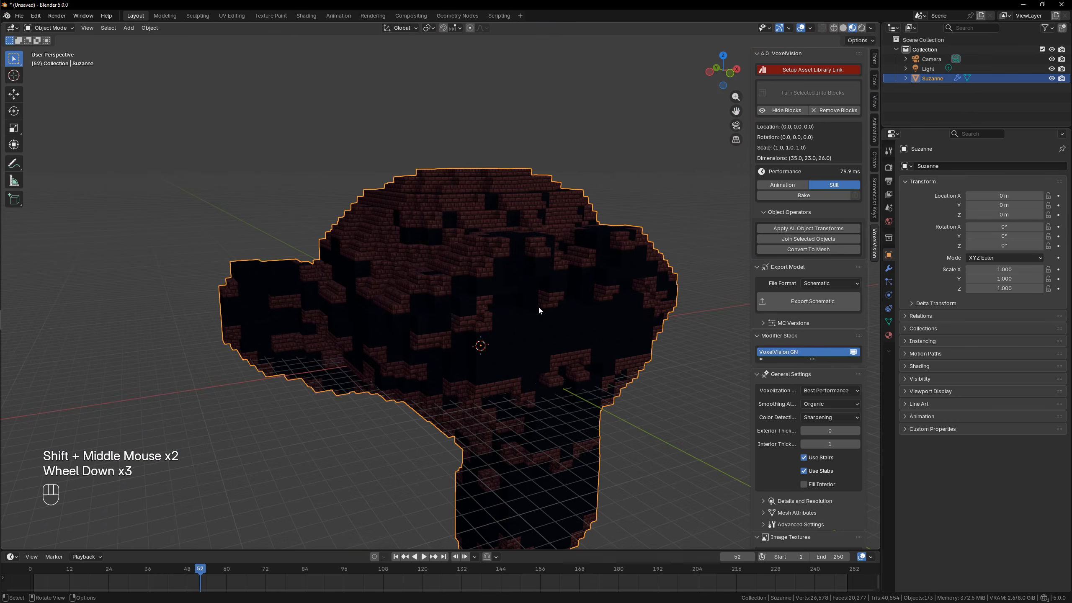
pyautogui.moveTo(539, 306); pyautogui.dragTo(463, 315, button='middle')
pyautogui.keyDown('shift'); pyautogui.moveTo(509, 381); pyautogui.dragTo(503, 320, button='middle'); pyautogui.keyUp('shift')
pyautogui.keyDown('shift'); pyautogui.scroll(-1, 504, 320); pyautogui.keyUp('shift')
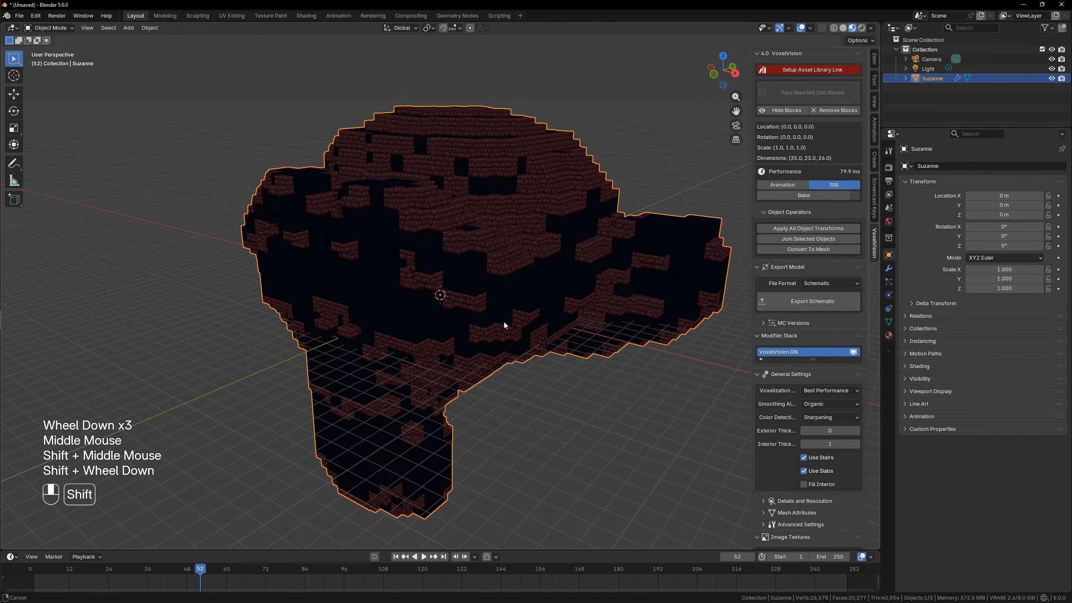
pyautogui.scroll(-7, 762, 411)
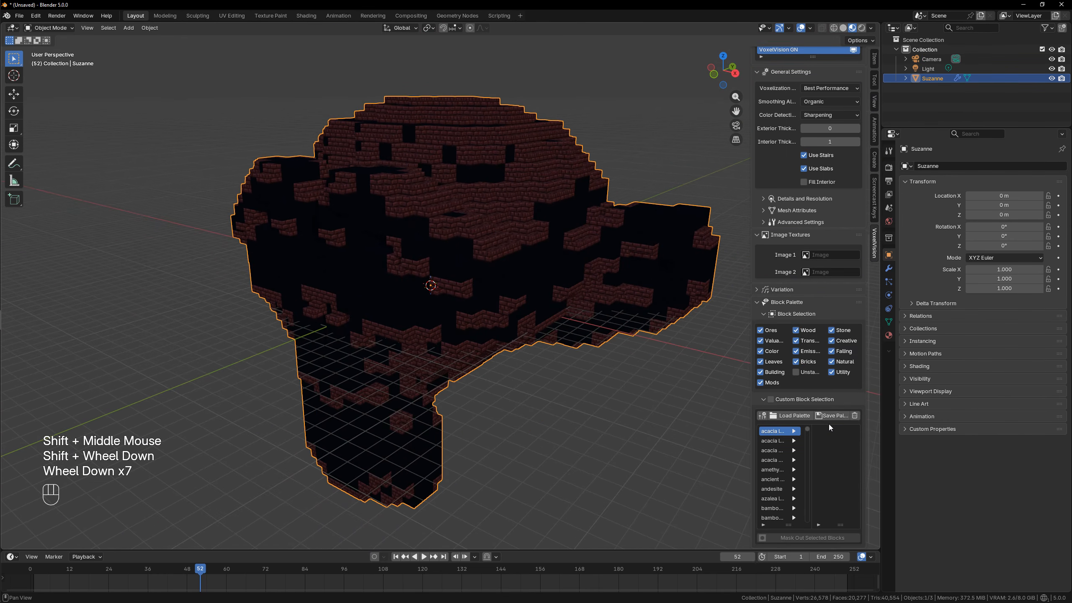
# Step: Load the Copper Plus palette for the block monkey and enable Custom Block Selection
pyautogui.click(762, 414)
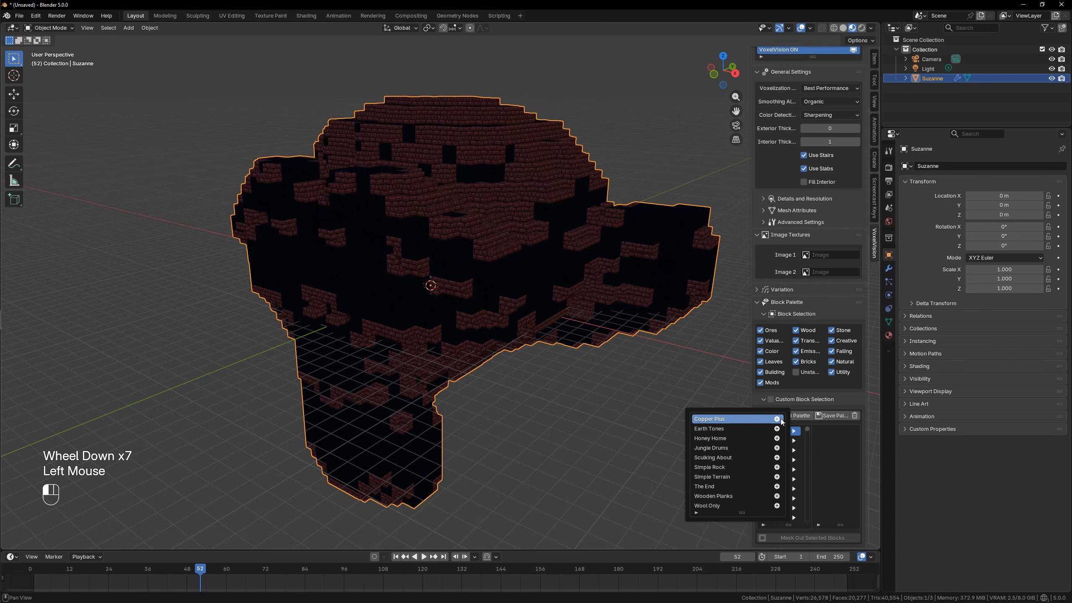
pyautogui.click(776, 418)
pyautogui.click(771, 399)
pyautogui.scroll(3, 524, 247)
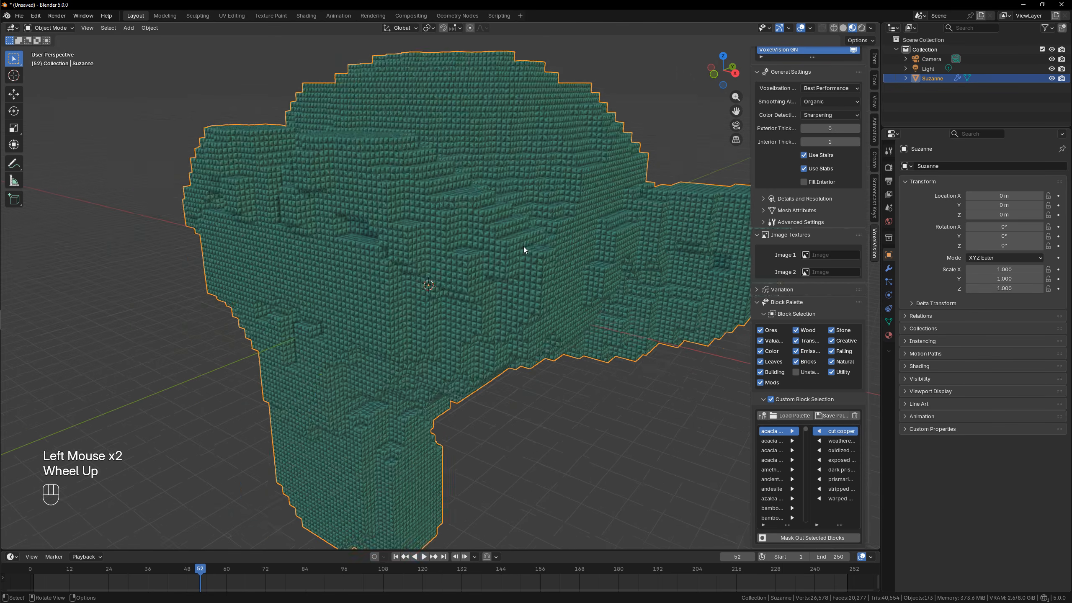
pyautogui.scroll(-3, 480, 252)
pyautogui.scroll(6, 817, 308)
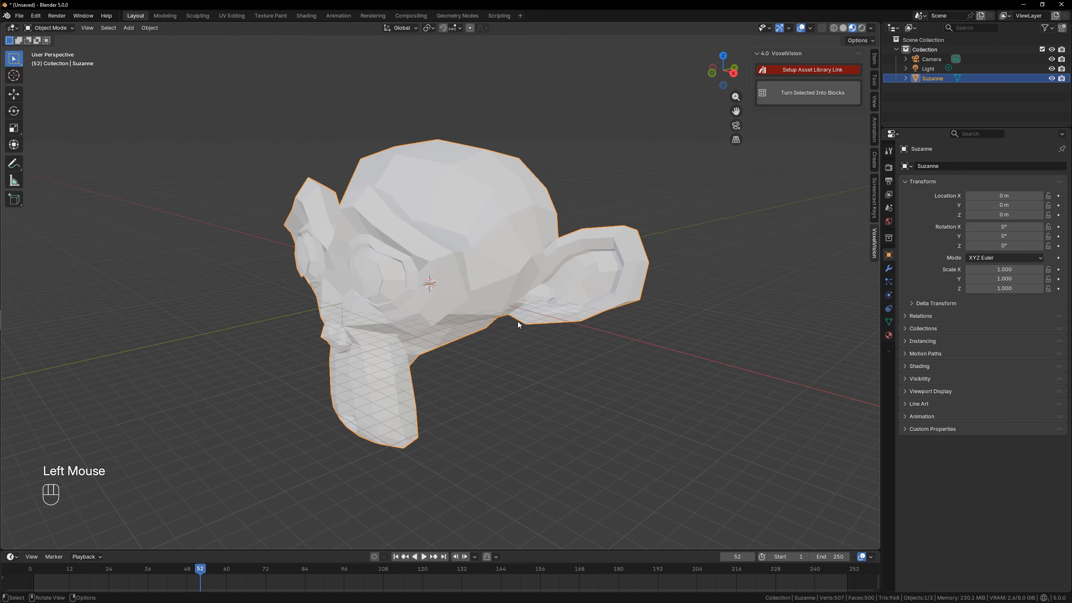
# Step: Return the viewport to Solid shading with the plain monkey mesh in view
pyautogui.moveTo(518, 321); pyautogui.dragTo(555, 322, button='middle')
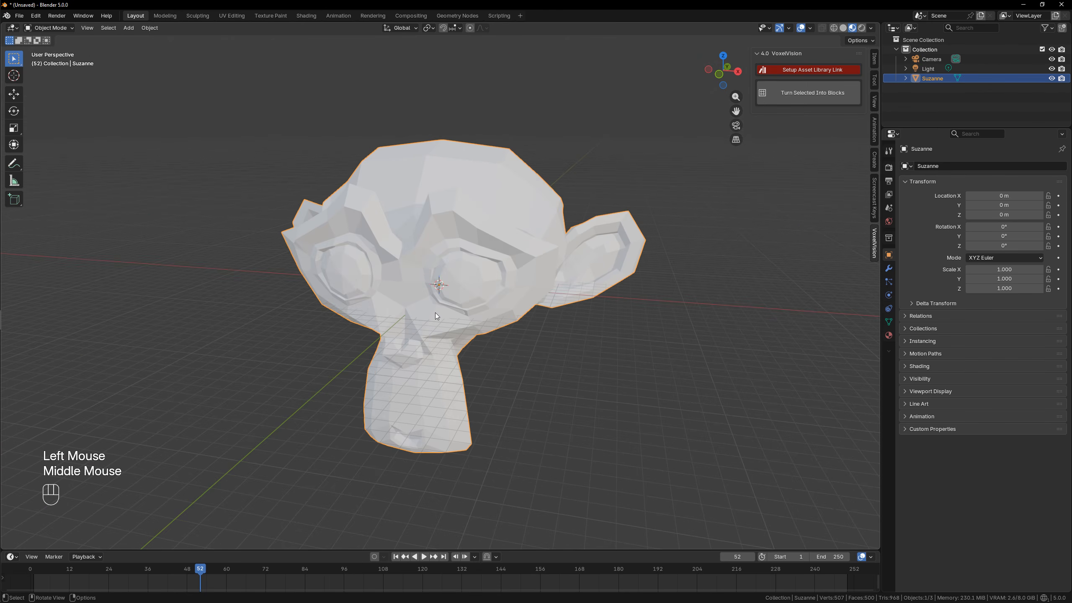
pyautogui.press('z')
pyautogui.moveTo(673, 320); pyautogui.dragTo(646, 302, button='middle')
pyautogui.scroll(-2, 646, 302)
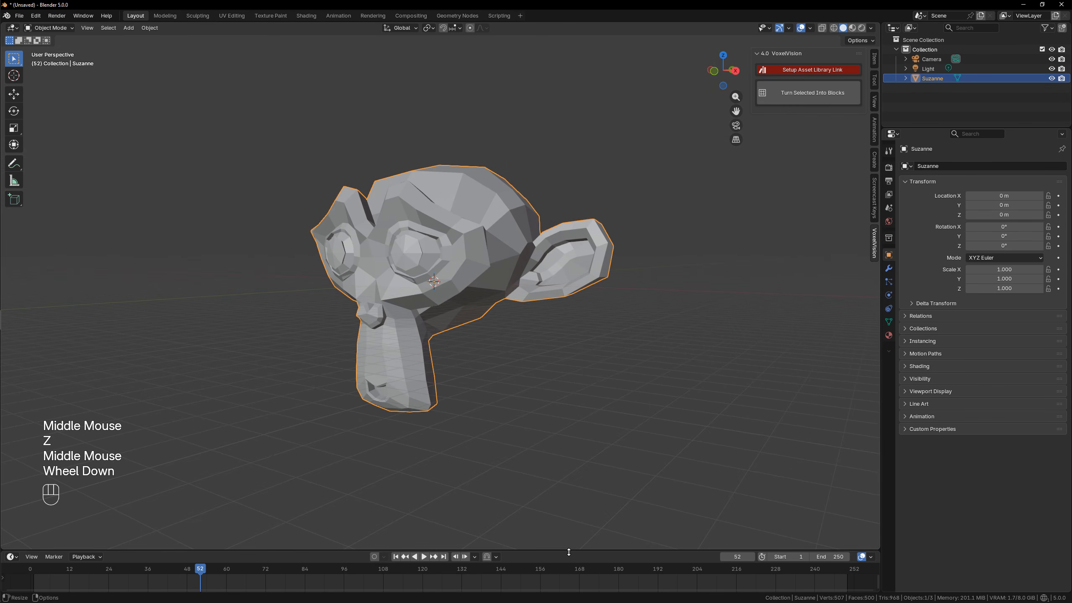
# Step: Enlarge the timeline area and change it to an Asset Browser
pyautogui.moveTo(569, 551); pyautogui.dragTo(569, 478)
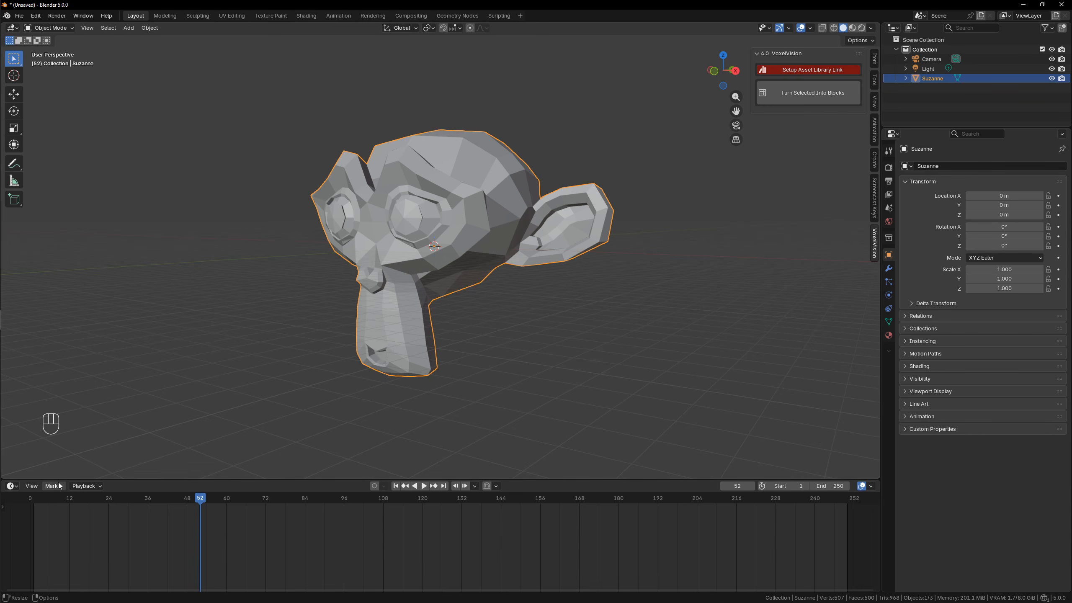
pyautogui.click(12, 486)
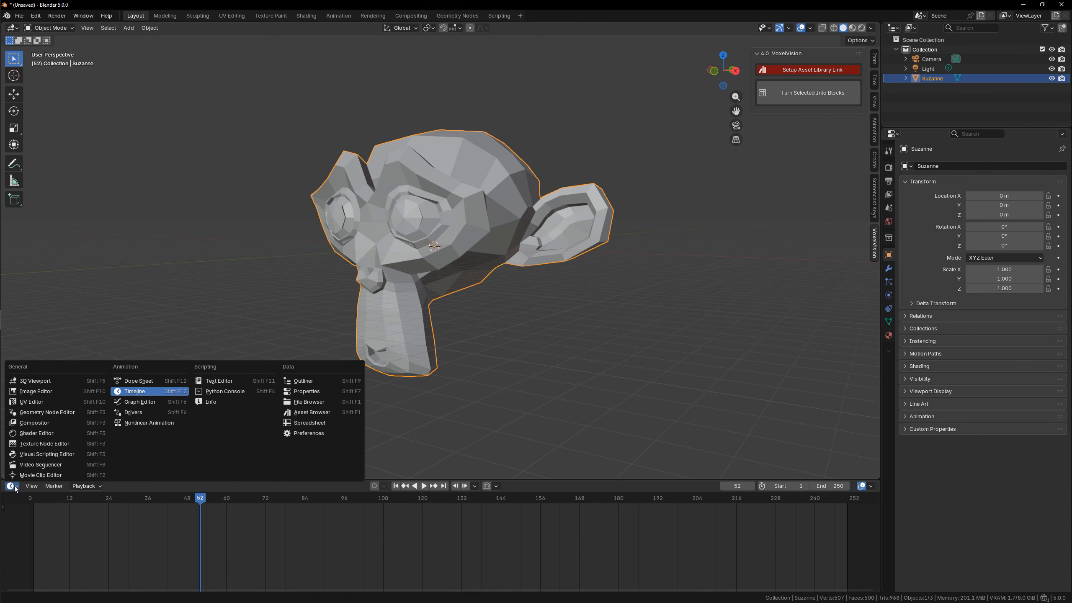
pyautogui.click(305, 413)
# Step: Check the list of available asset libraries and set up VoxelVision's asset library link
pyautogui.click(54, 501)
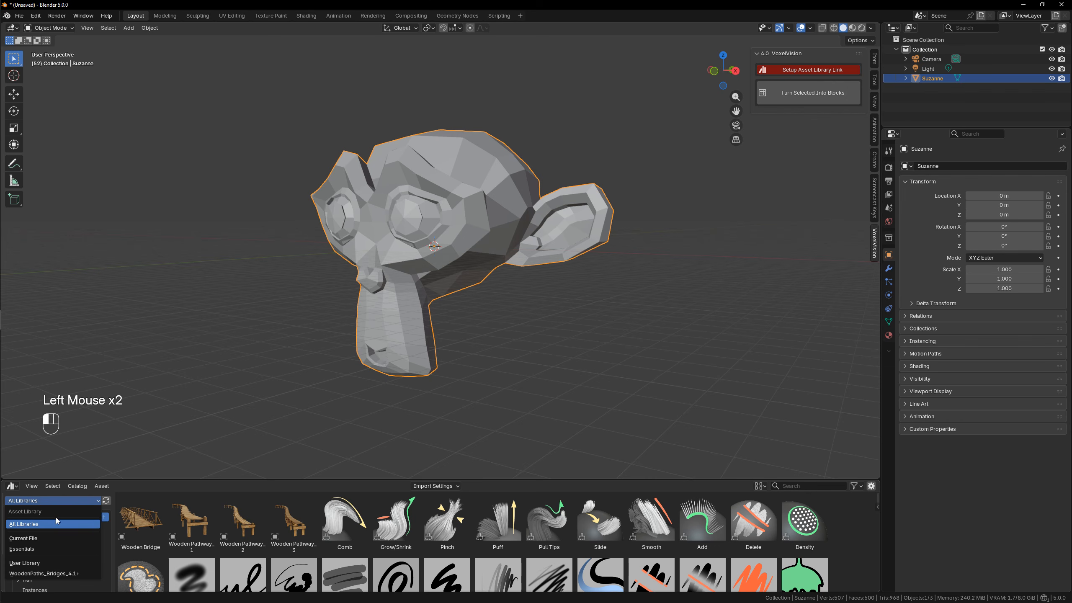
pyautogui.click(74, 502)
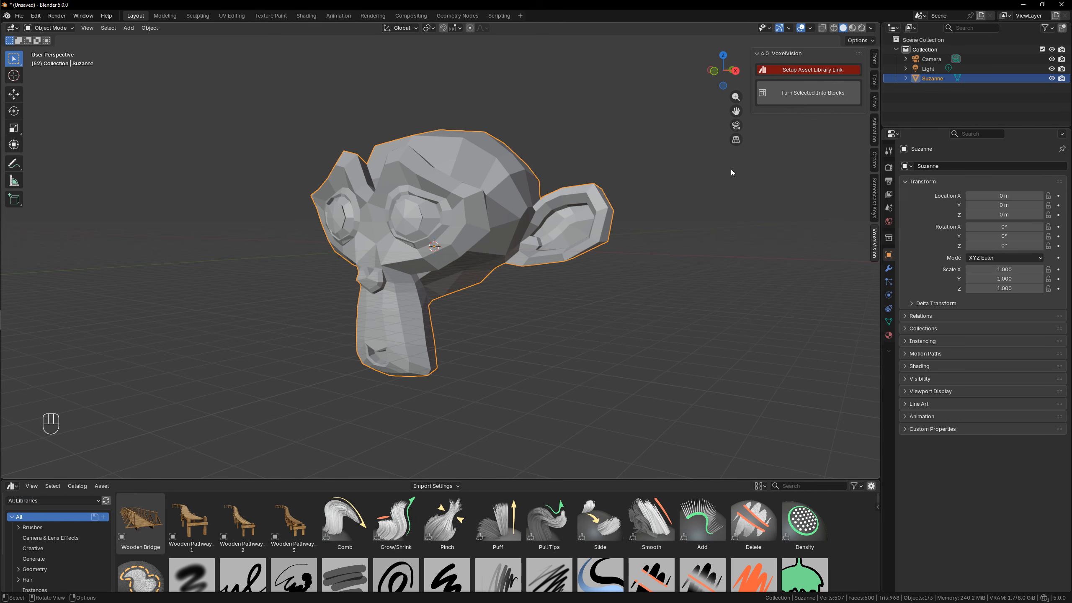
pyautogui.click(803, 69)
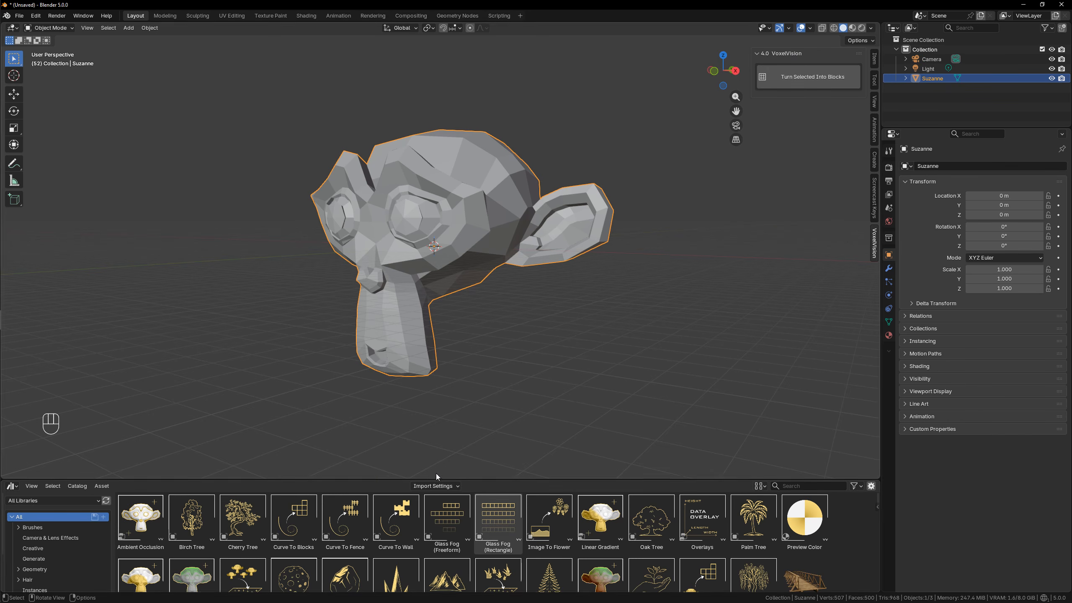
# Step: Restrict the Asset Browser to the VoxelVision library and make its area taller to show all assets
pyautogui.click(68, 502)
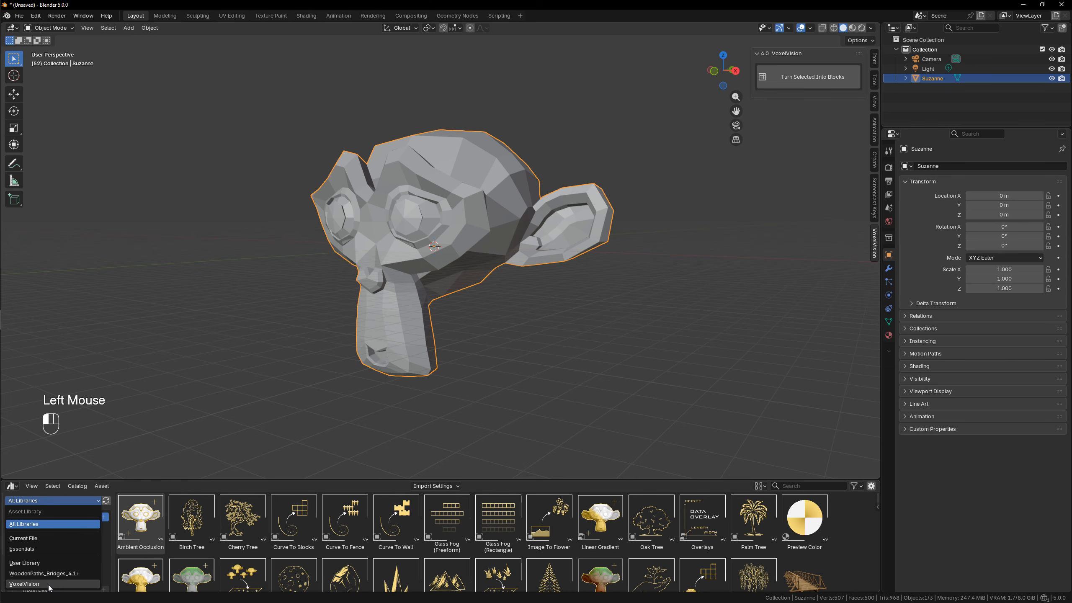
pyautogui.click(52, 584)
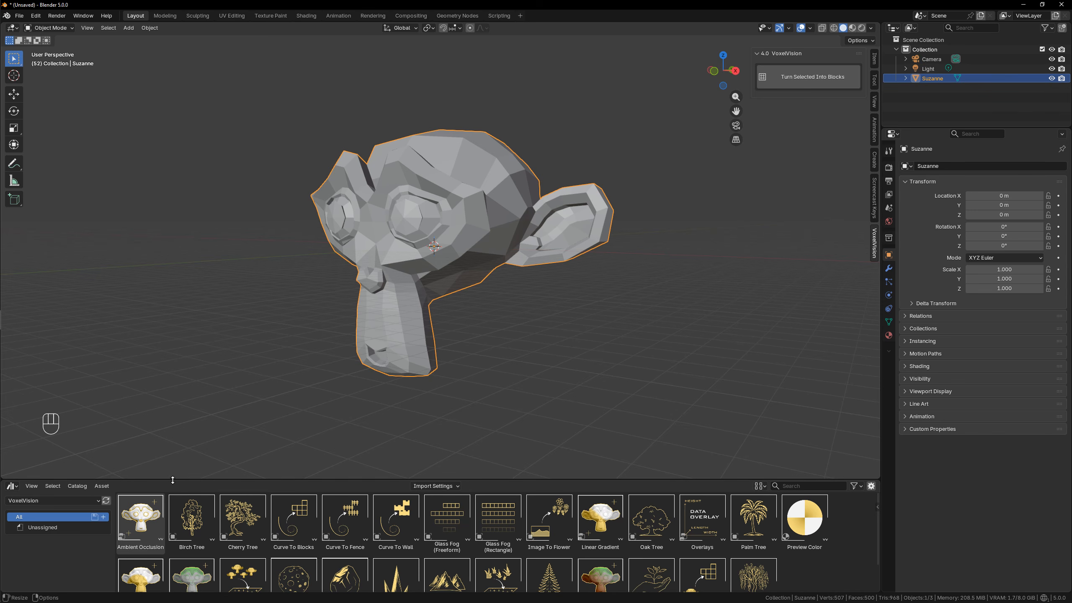
pyautogui.moveTo(173, 480); pyautogui.dragTo(172, 430)
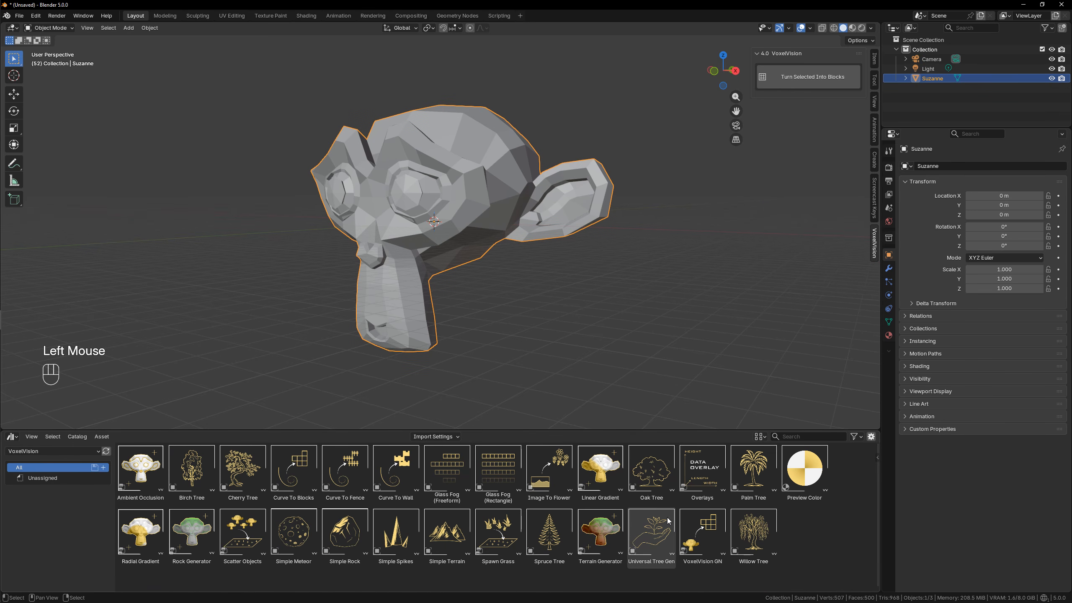
# Step: Hide the monkey and place the Simple Rock asset near the world origin
pyautogui.scroll(-2, 542, 280)
pyautogui.moveTo(541, 280); pyautogui.dragTo(503, 282, button='middle')
pyautogui.press('h')
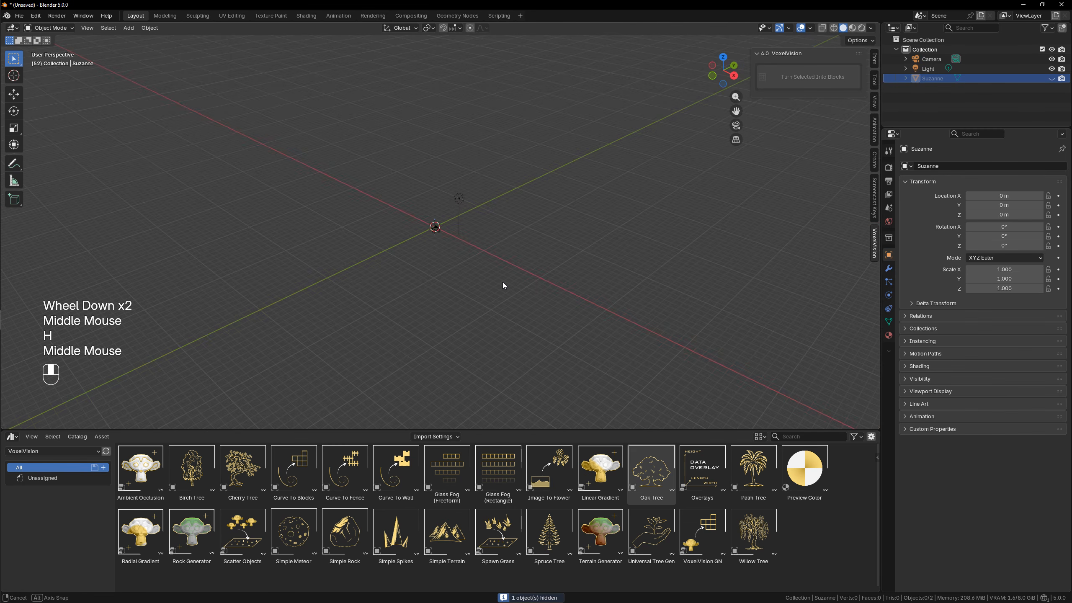
pyautogui.scroll(2, 497, 281)
pyautogui.moveTo(344, 532); pyautogui.dragTo(477, 227)
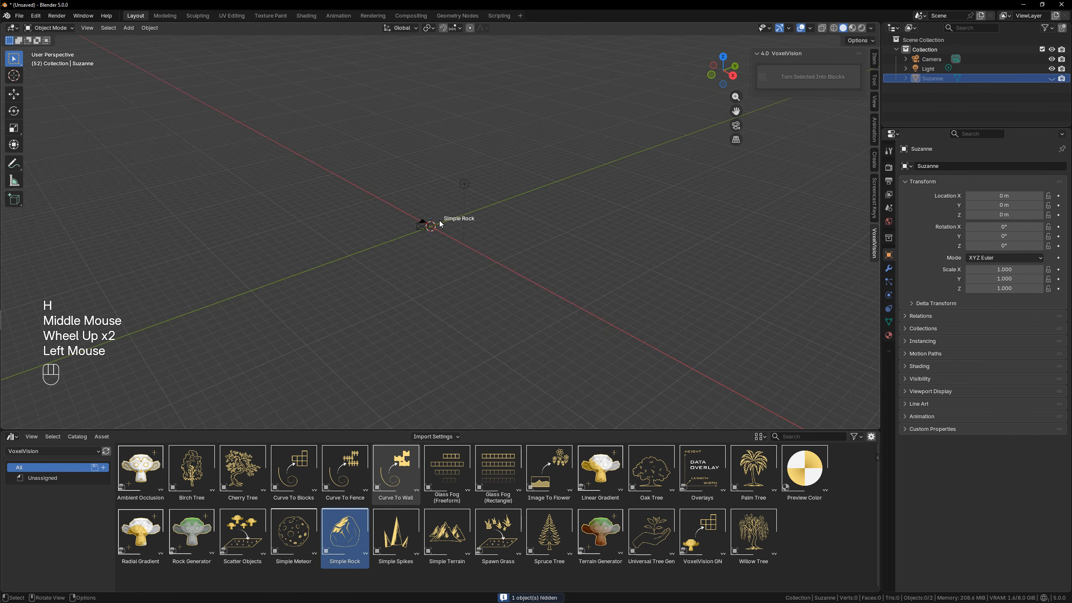
# Step: Show the Simple Rock blocks in Material Preview shading and view them from a lower angle
pyautogui.press('z')
pyautogui.scroll(-2, 536, 297)
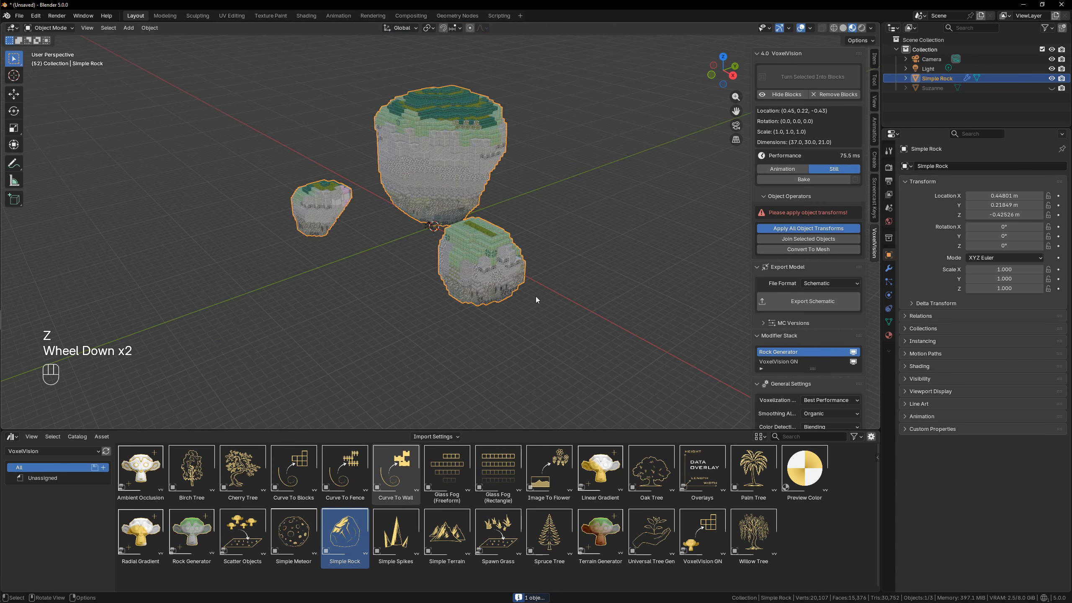
pyautogui.moveTo(536, 297); pyautogui.dragTo(536, 243, button='middle')
pyautogui.moveTo(536, 242); pyautogui.dragTo(502, 247, button='middle')
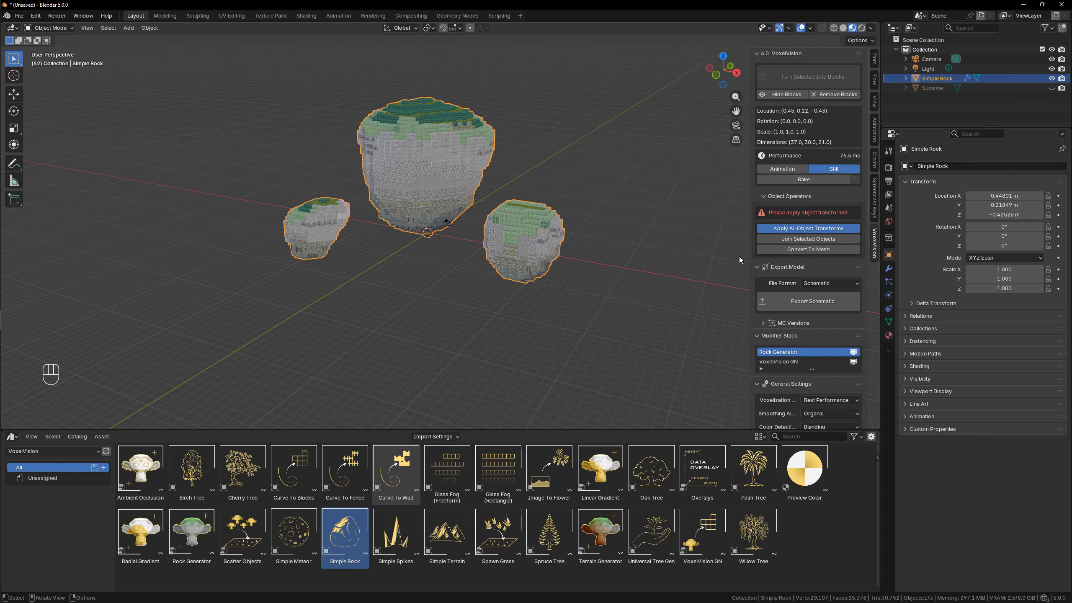
# Step: Examine VoxelVision's export file format options and the Default Filepaths, Cache and Help sections of its add-on preferences
pyautogui.click(816, 283)
pyautogui.click(448, 251)
pyautogui.click(59, 16)
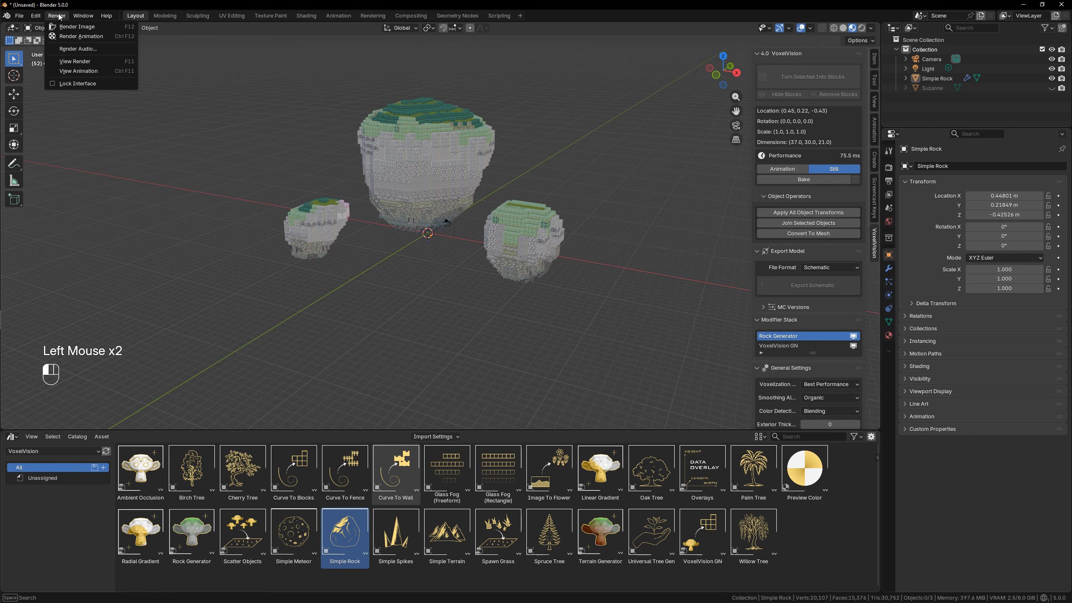
pyautogui.click(36, 16)
pyautogui.click(54, 151)
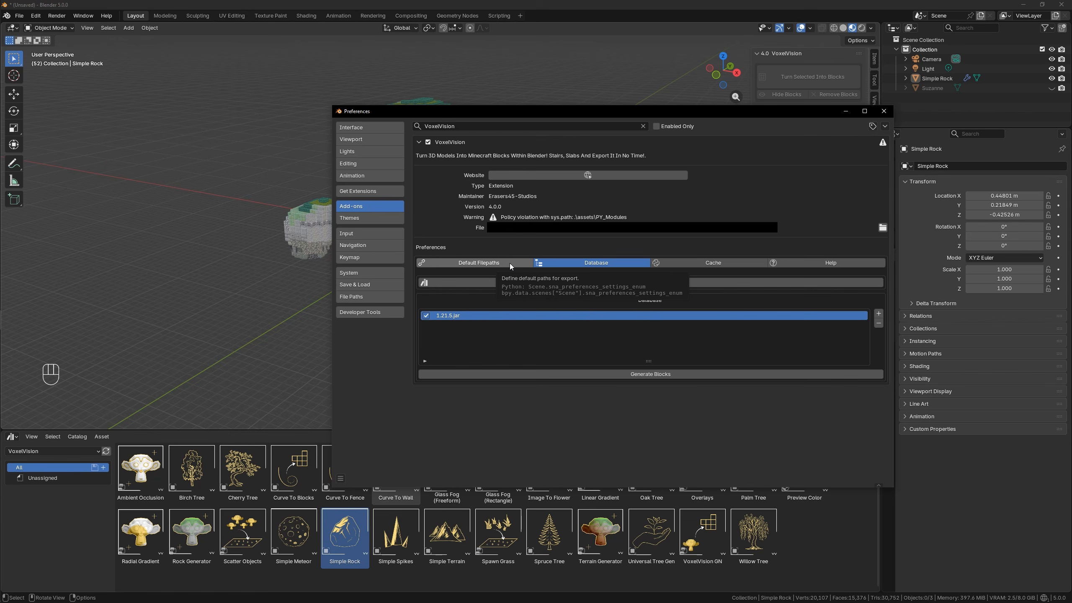
pyautogui.click(509, 262)
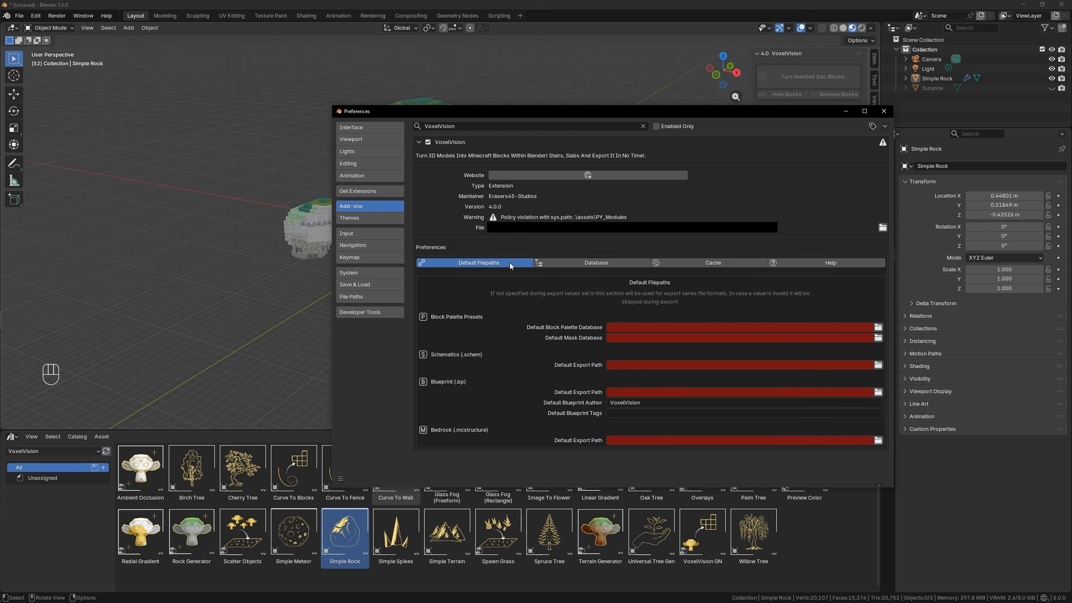
pyautogui.moveTo(560, 111); pyautogui.dragTo(482, 90)
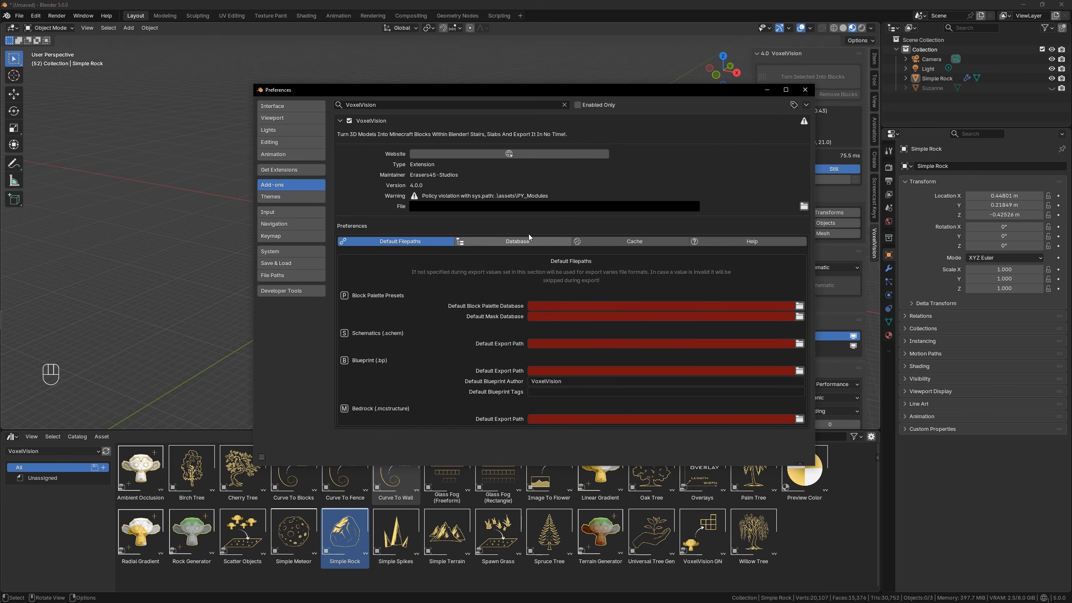
pyautogui.click(629, 242)
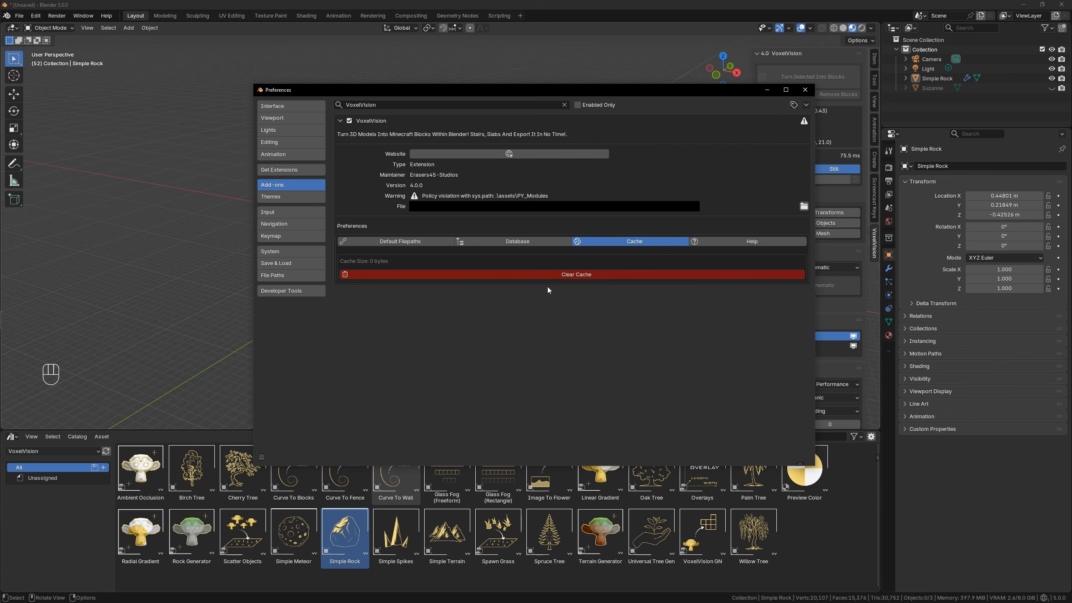
pyautogui.click(739, 243)
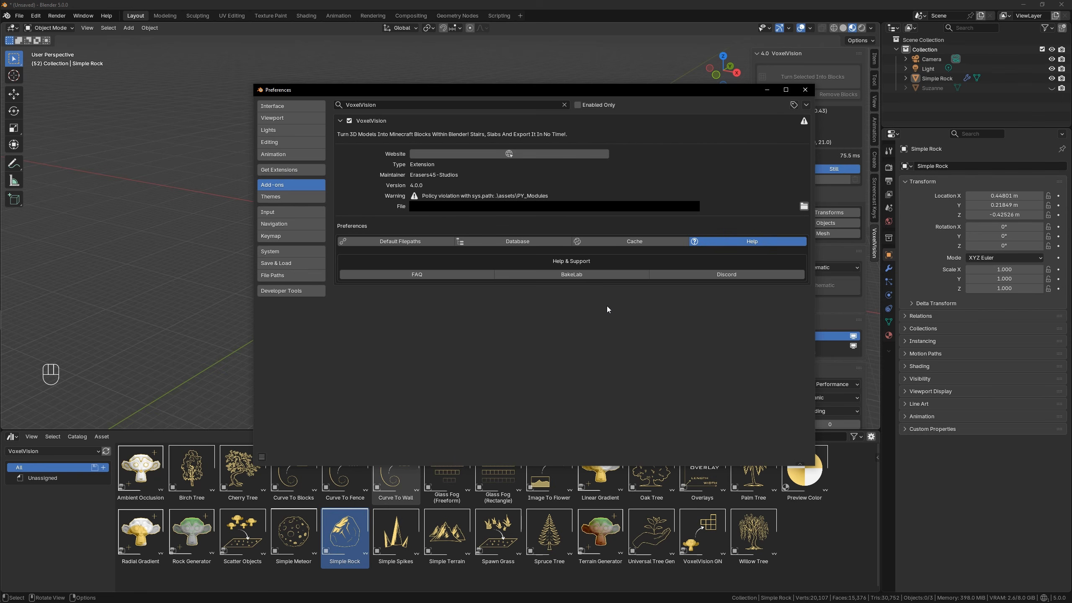
# Step: Close the preferences, widen the VoxelVision sidebar and select the Simple Rock to show its block settings
pyautogui.click(798, 92)
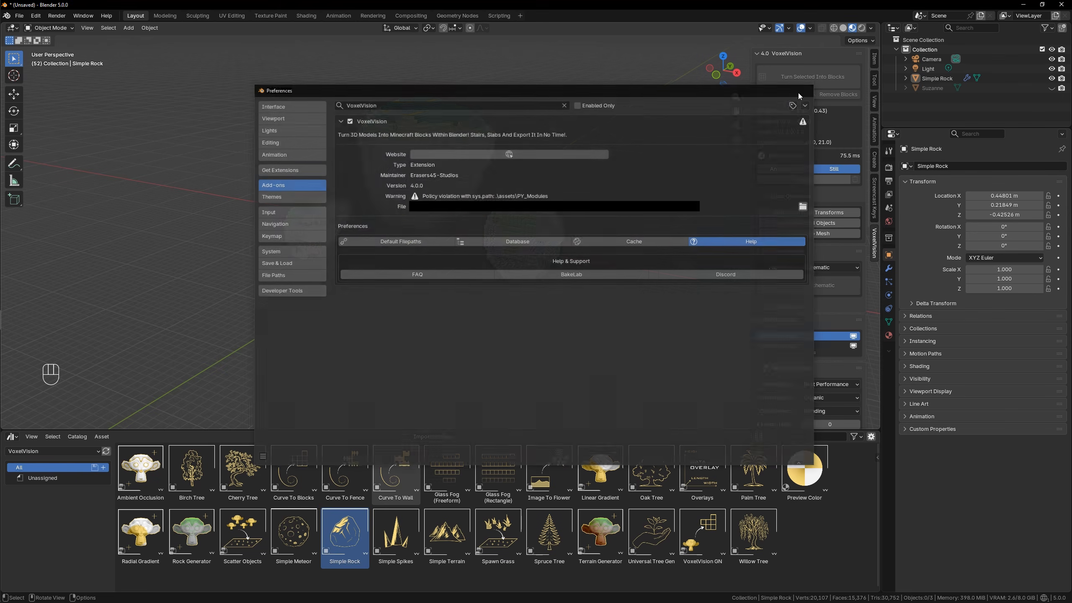
pyautogui.moveTo(541, 206); pyautogui.dragTo(625, 246, button='middle')
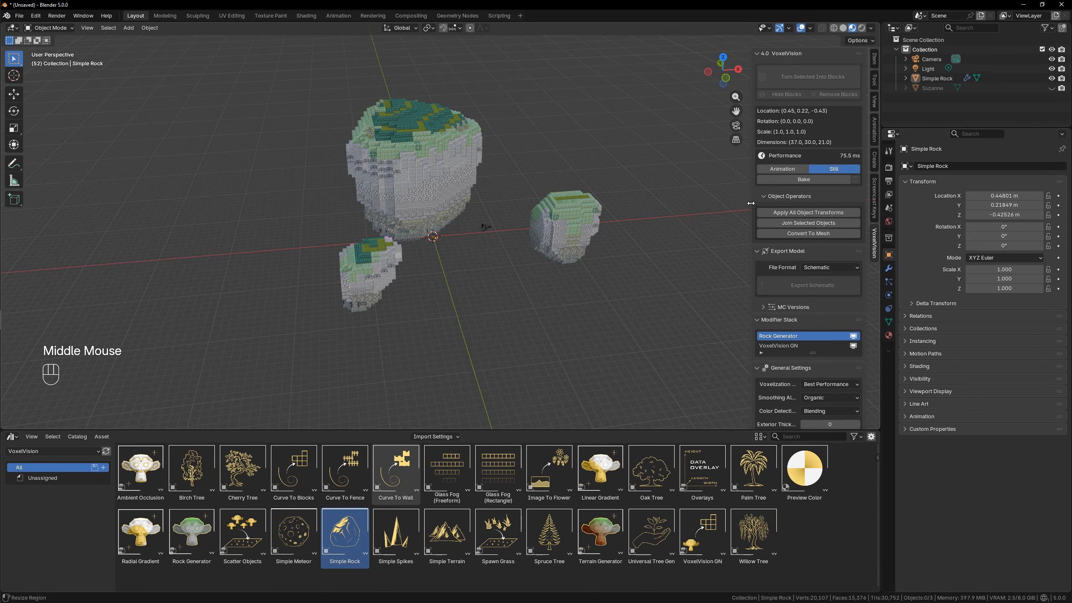
pyautogui.moveTo(750, 203); pyautogui.dragTo(722, 204)
pyautogui.click(551, 220)
pyautogui.scroll(-2, 808, 160)
pyautogui.scroll(3, 807, 160)
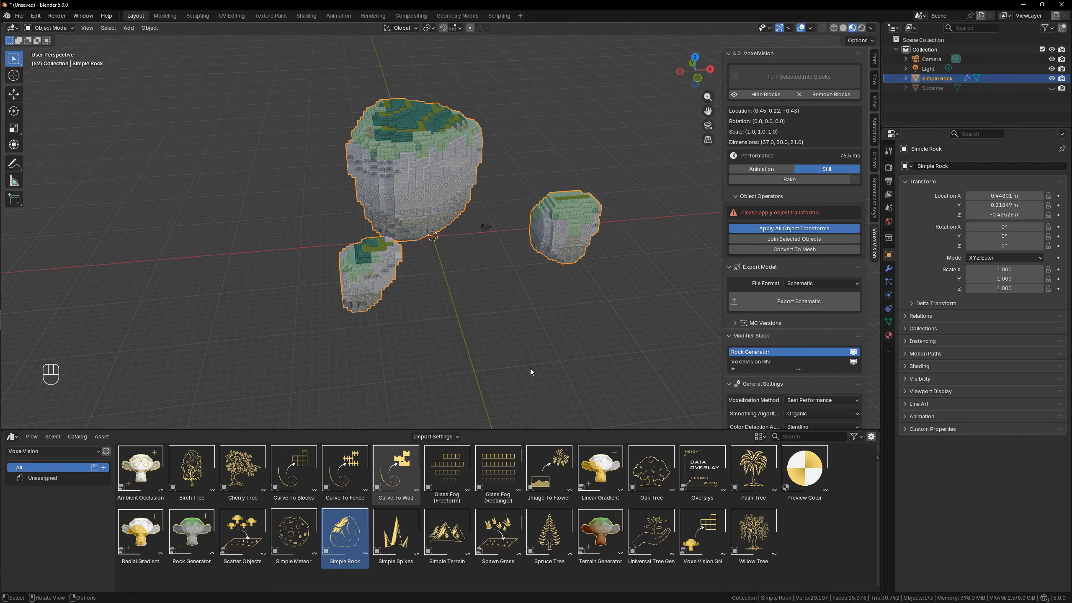
# Step: Reduce the Asset Browser's height and widen the VoxelVision sidebar so its settings labels have more room
pyautogui.moveTo(532, 430); pyautogui.dragTo(537, 452)
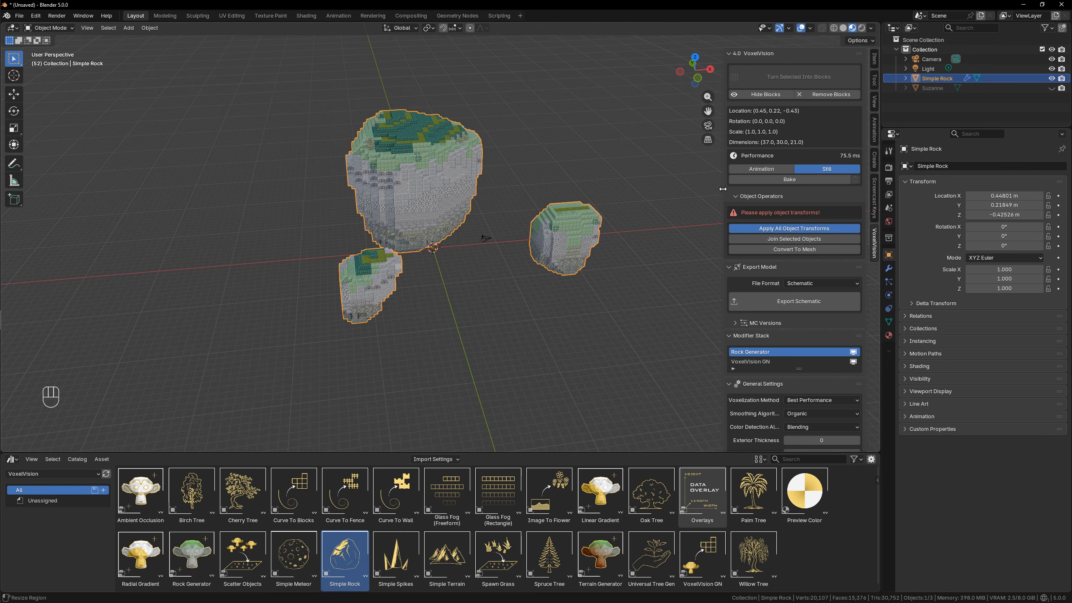
pyautogui.moveTo(722, 189); pyautogui.dragTo(711, 188)
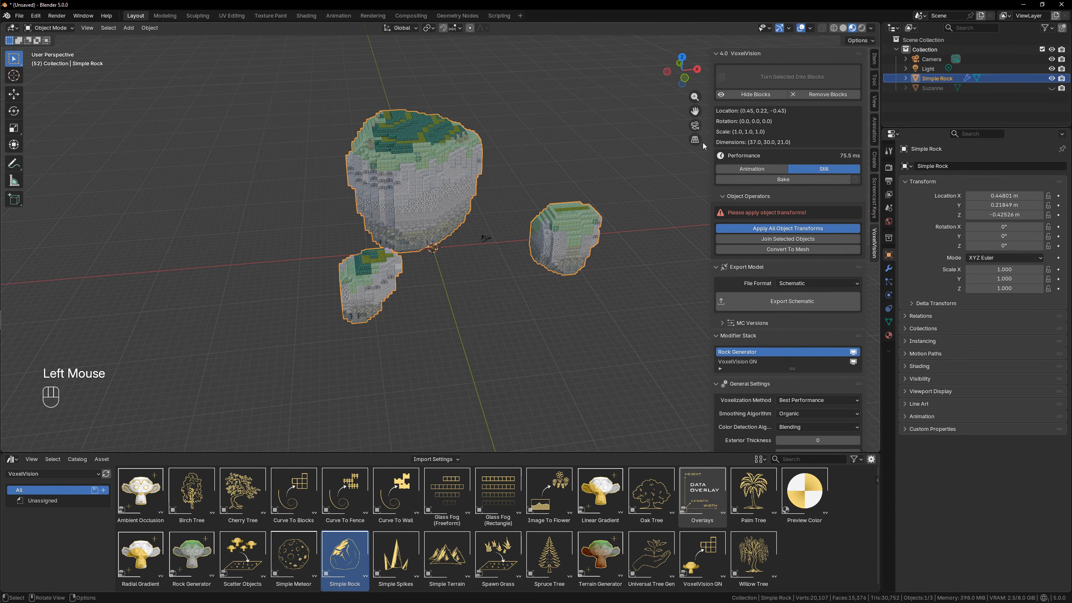
pyautogui.scroll(-9, 779, 254)
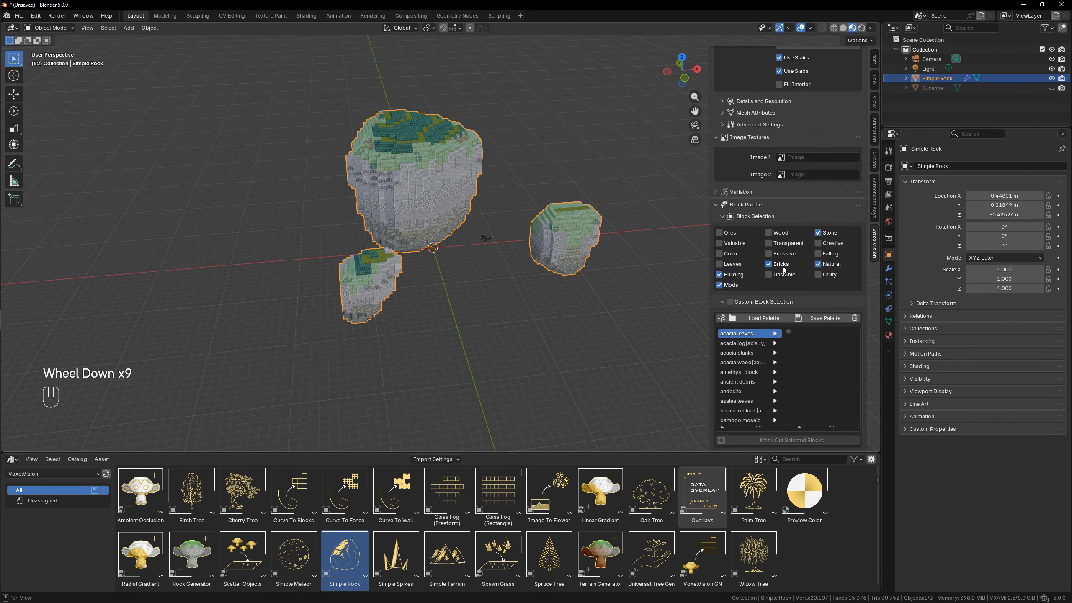
pyautogui.scroll(6, 779, 261)
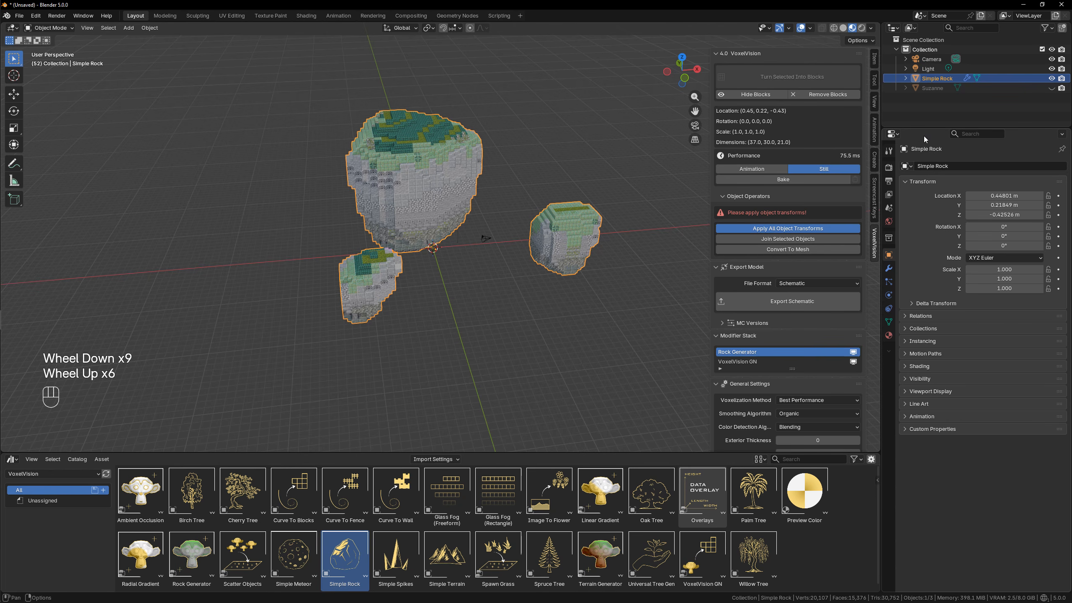
# Step: Enlarge the Outliner and show the Simple Rock's modifiers with the Rock Generator modifier collapsed
pyautogui.moveTo(922, 128); pyautogui.dragTo(920, 173)
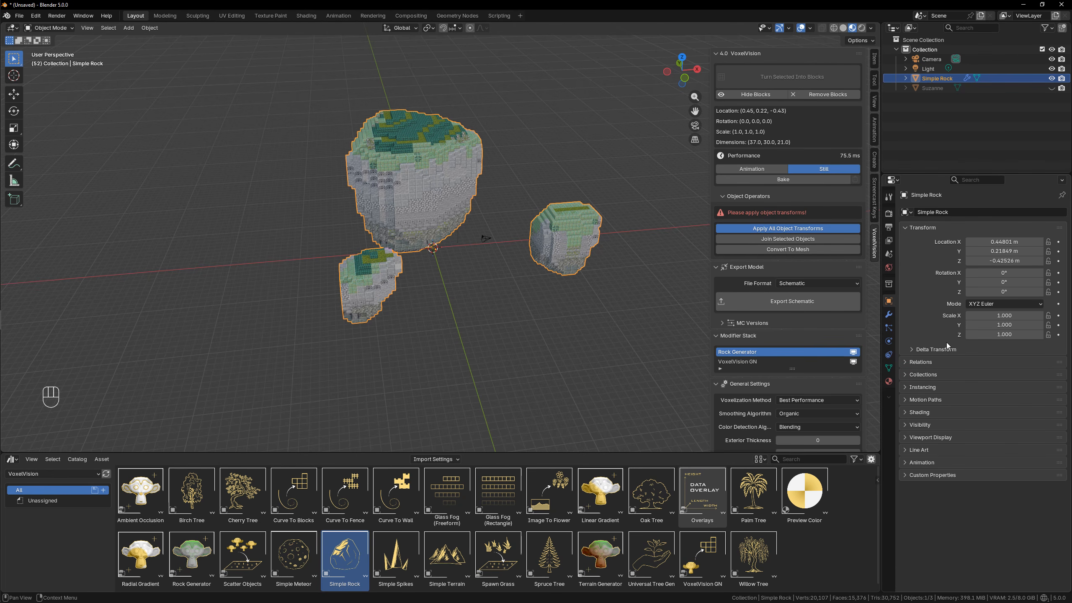
pyautogui.click(889, 314)
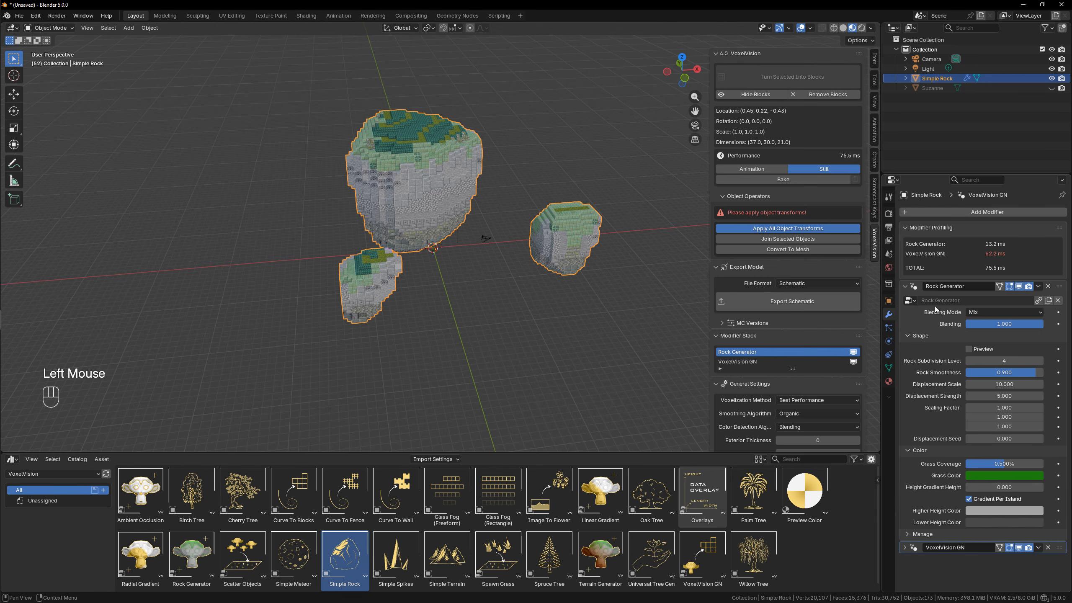
pyautogui.click(908, 288)
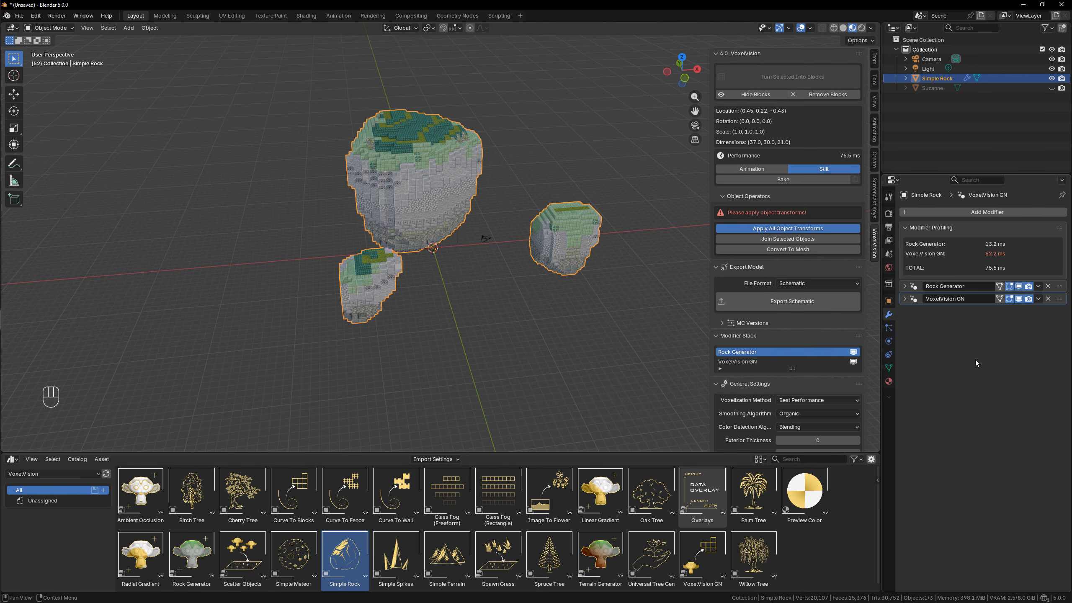
# Step: Move the Rock Generator modifier below VoxelVision GN and inspect how the new order affects the Simple Rock
pyautogui.moveTo(1060, 286); pyautogui.dragTo(1064, 322)
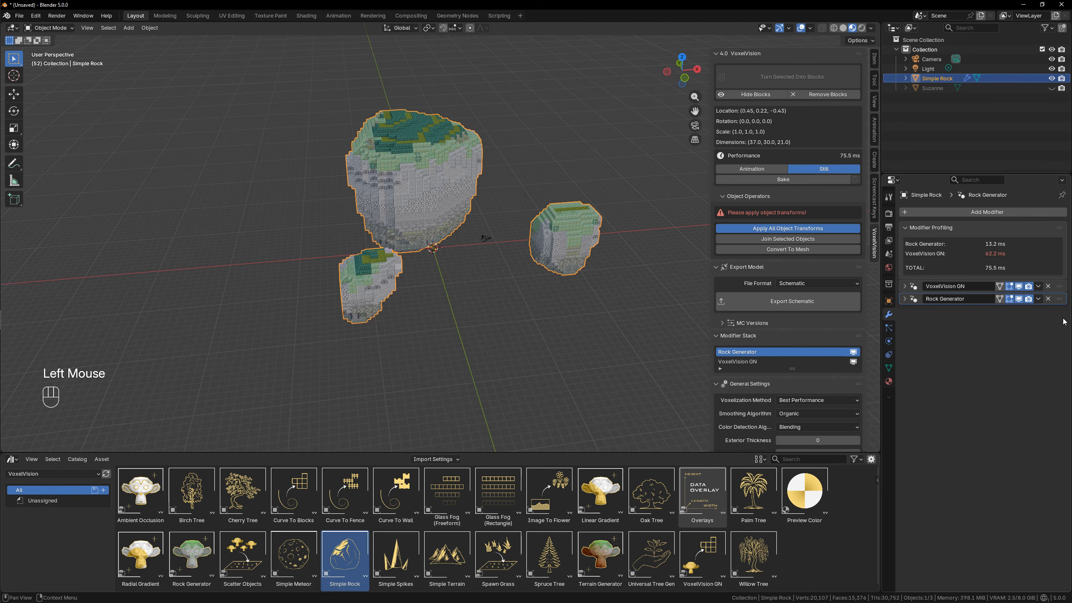
pyautogui.click(1020, 300)
pyautogui.scroll(6, 445, 166)
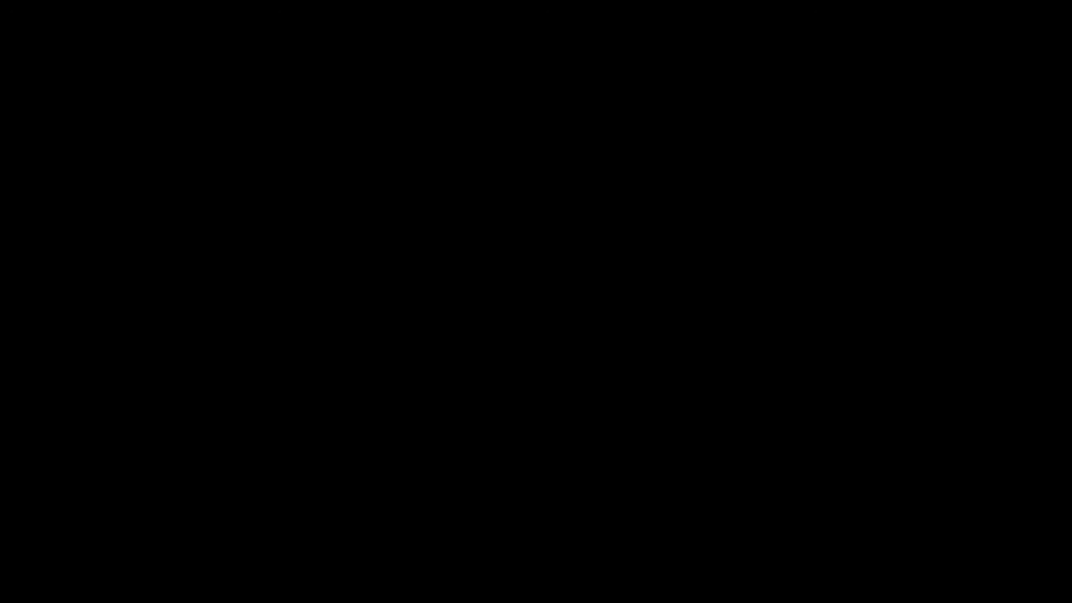
pyautogui.scroll(-4, 534, 235)
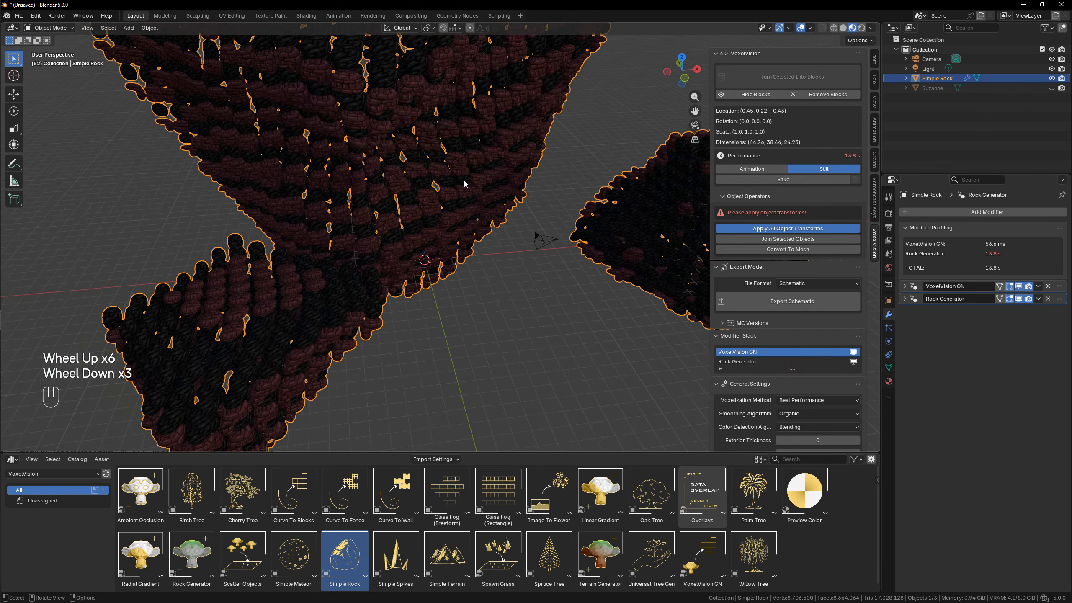
pyautogui.moveTo(534, 235); pyautogui.dragTo(530, 203, button='middle')
pyautogui.scroll(2, 479, 195)
pyautogui.scroll(2, 508, 268)
pyautogui.scroll(-2, 507, 268)
pyautogui.scroll(-2, 508, 270)
# Step: Check the Rock Generator modifier's settings, collapse it and move it back above VoxelVision GN
pyautogui.click(905, 299)
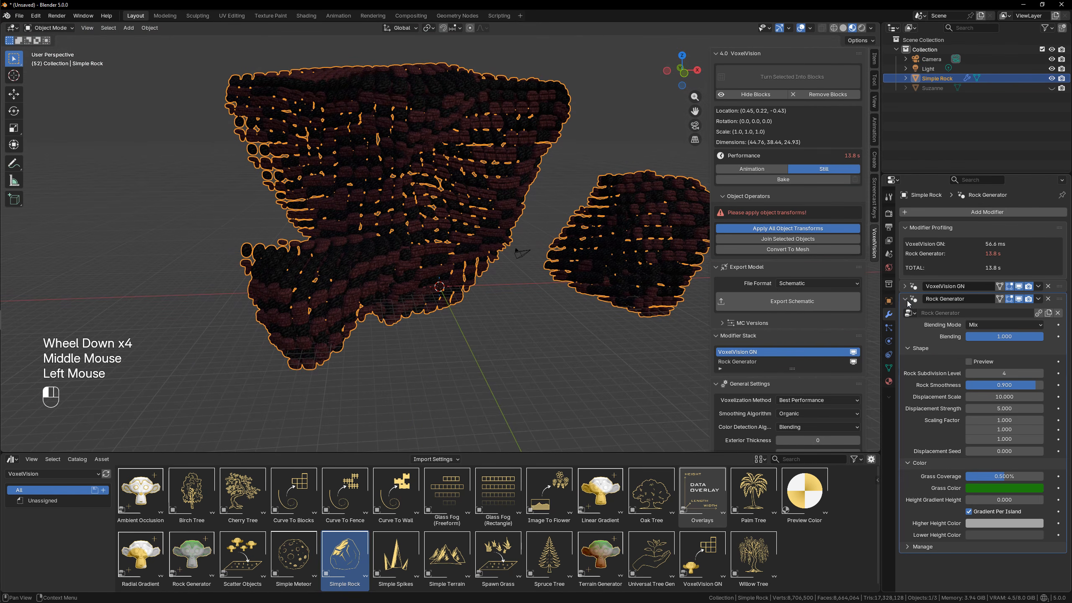
pyautogui.click(904, 299)
pyautogui.moveTo(1060, 298); pyautogui.dragTo(1055, 274)
pyautogui.scroll(-3, 382, 294)
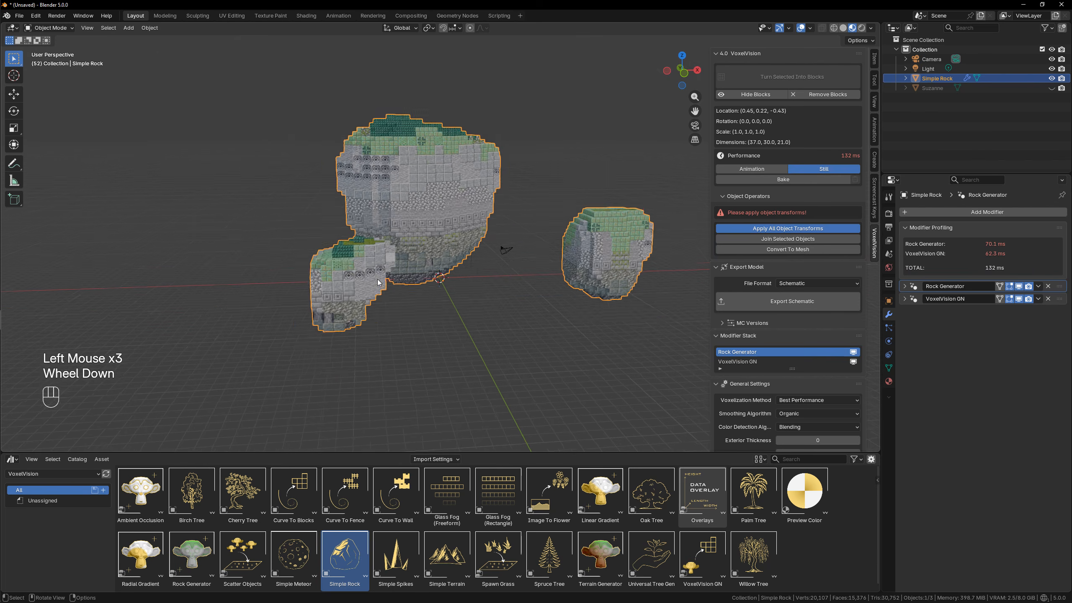
pyautogui.moveTo(371, 295); pyautogui.dragTo(382, 294, button='middle')
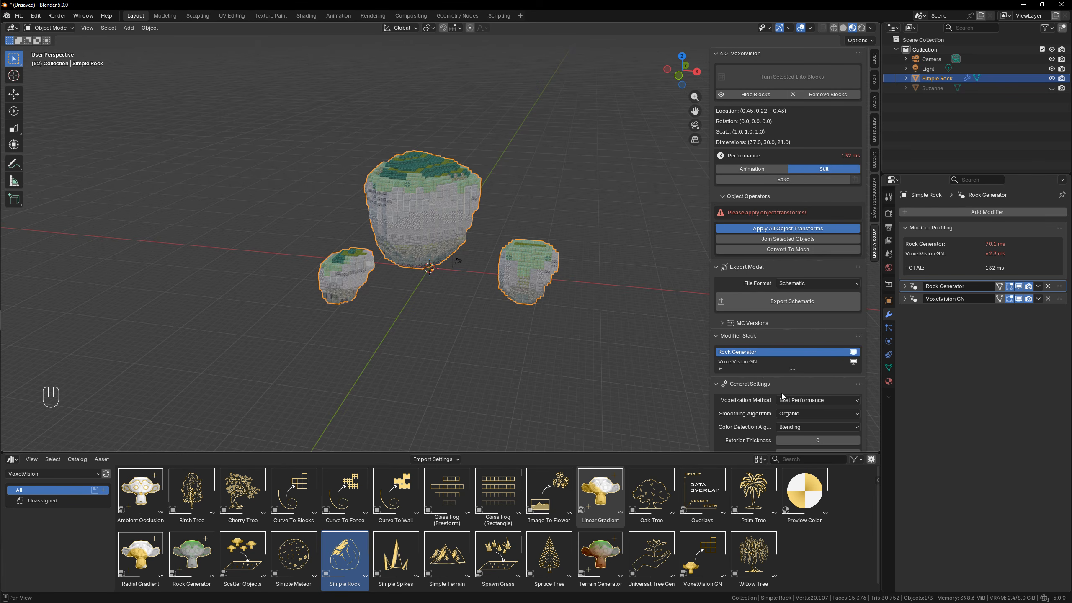
pyautogui.moveTo(1059, 286)
pyautogui.mouseDown()
pyautogui.moveTo(1051, 319)
pyautogui.moveTo(1054, 282)
pyautogui.mouseUp()
# Step: Widen the VoxelVision sidebar slightly and start saving the current setup as the default startup file
pyautogui.moveTo(710, 291); pyautogui.dragTo(700, 289)
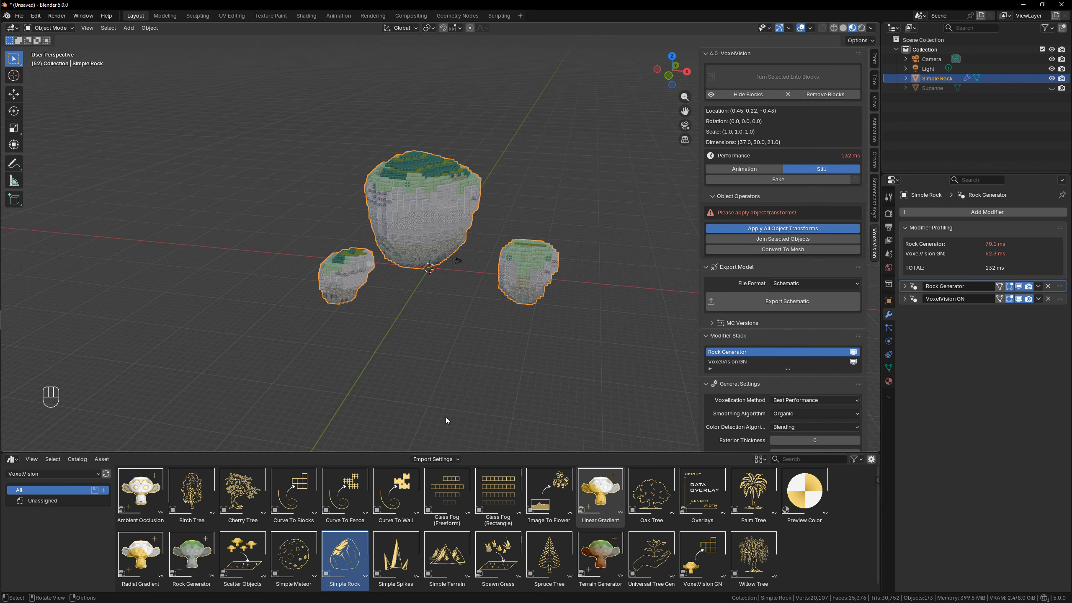
pyautogui.click(22, 17)
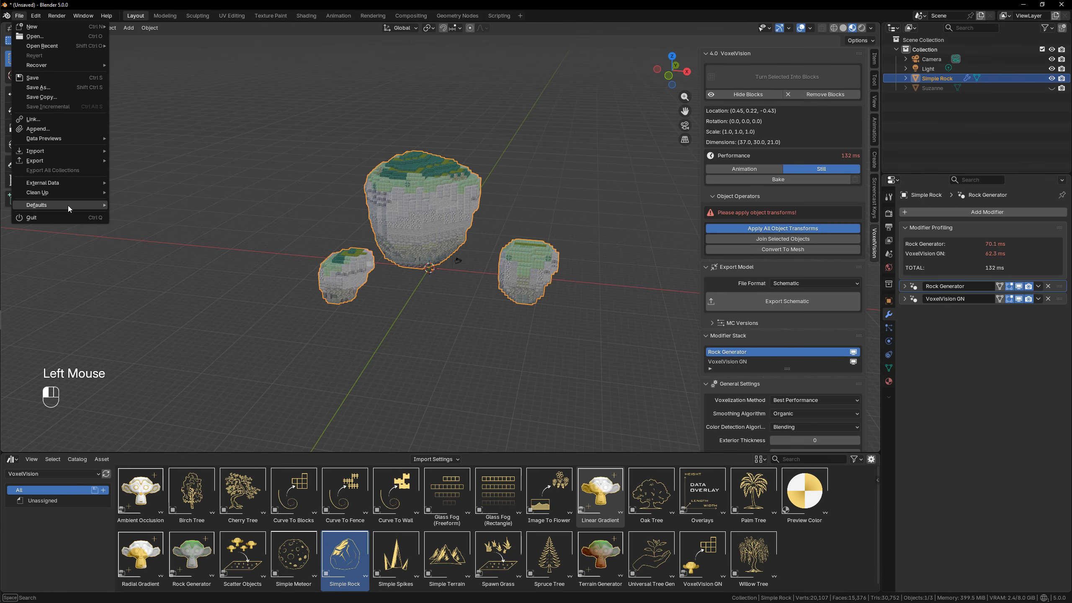
pyautogui.moveTo(67, 205)
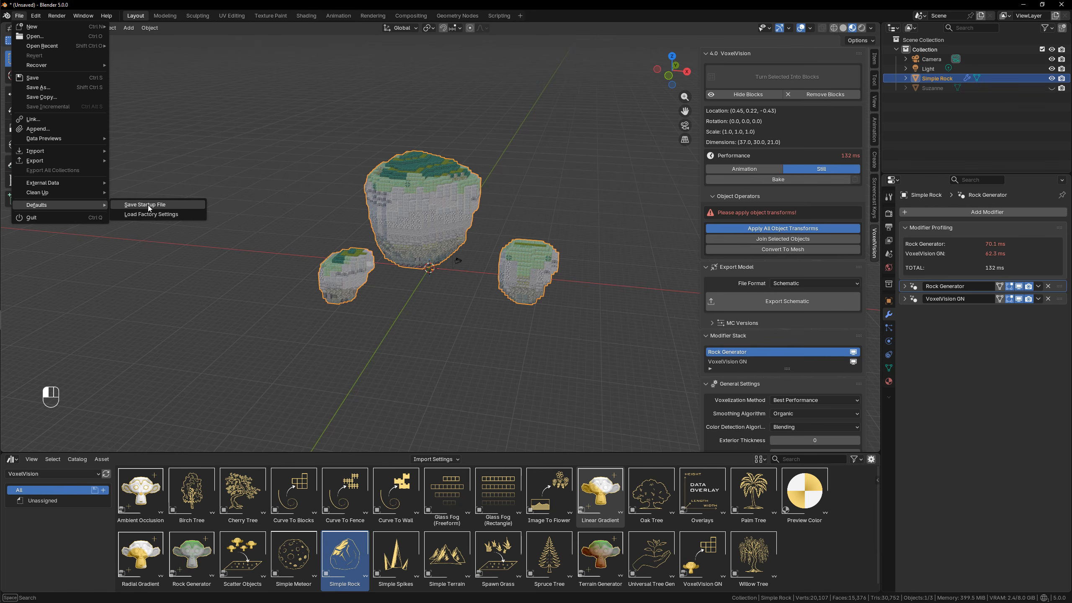